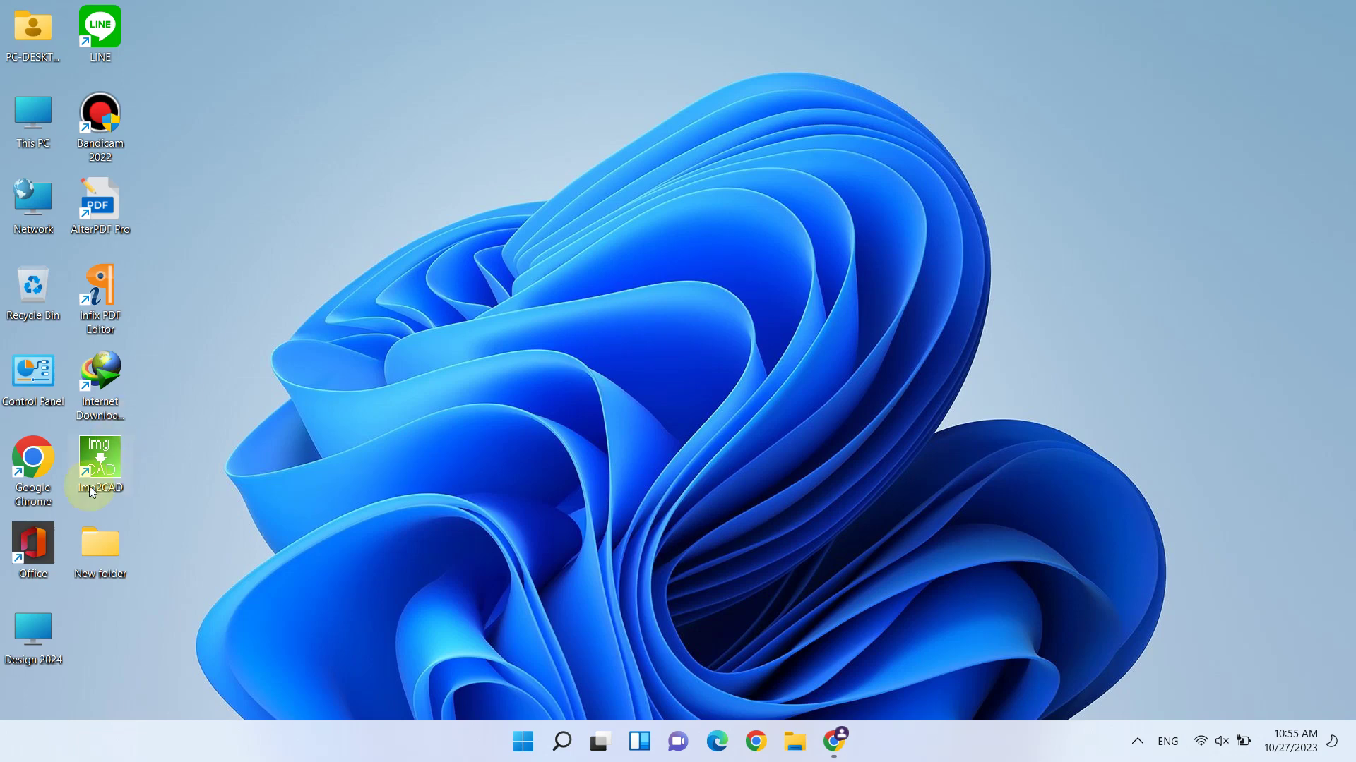
# Open New folder maximised, showing its drawing images as large icons
pyautogui.doubleClick(107, 548)
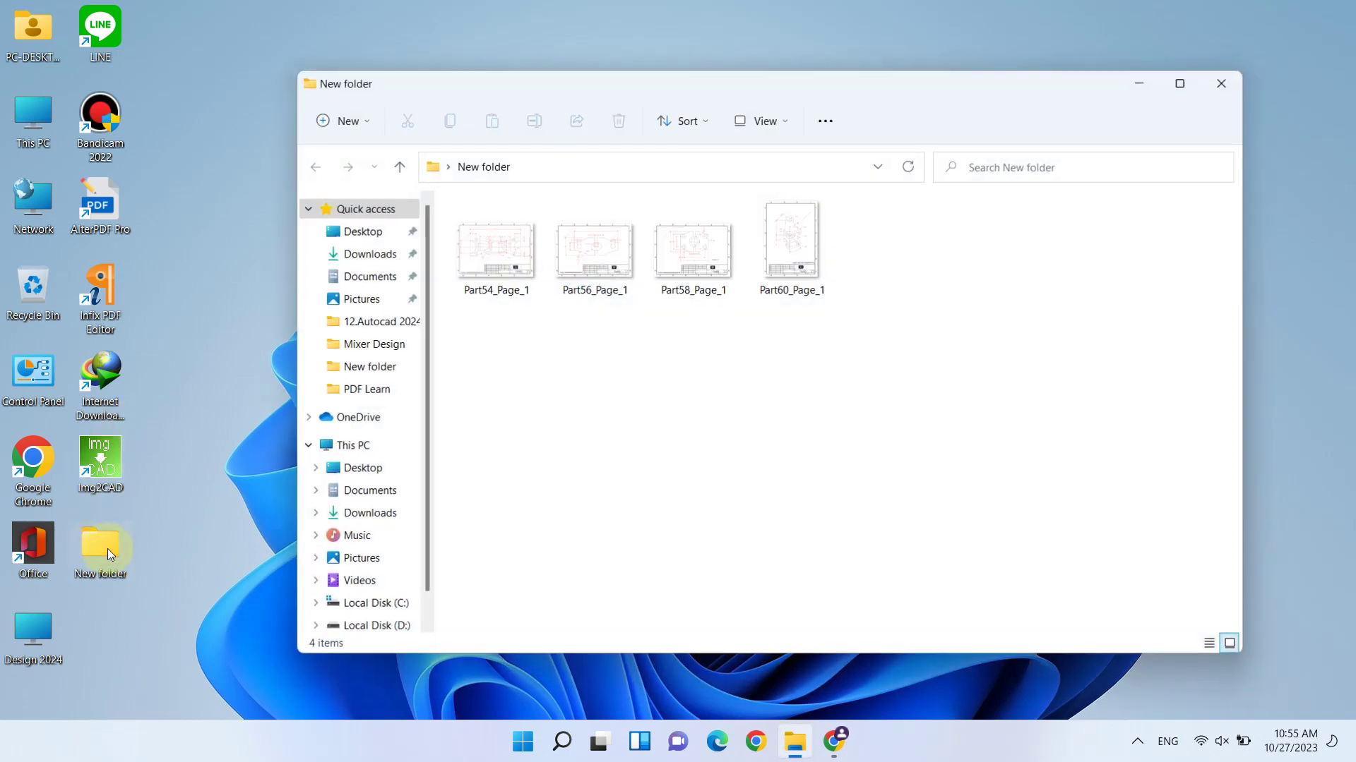
pyautogui.click(1179, 83)
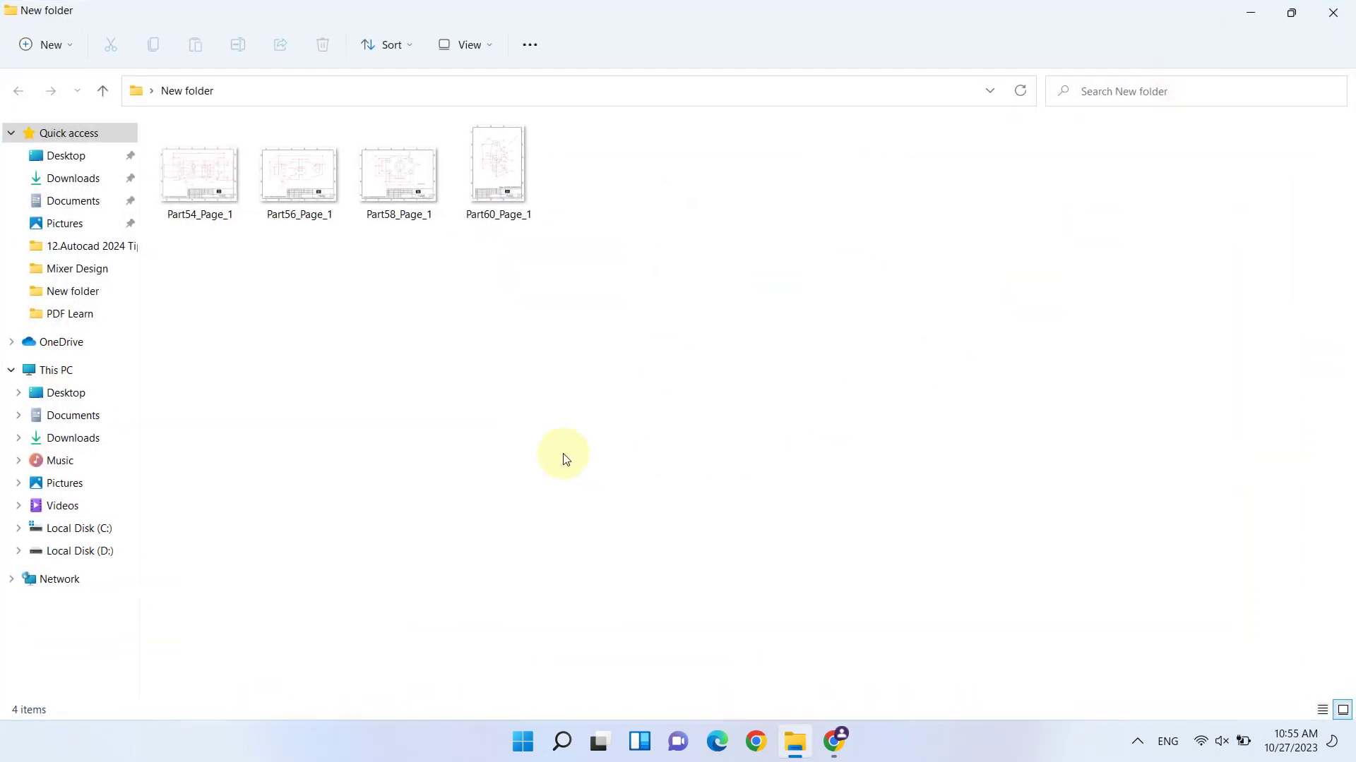
pyautogui.keyDown('ctrl'); pyautogui.scroll(2, 565, 458); pyautogui.keyUp('ctrl')
pyautogui.keyDown('ctrl'); pyautogui.scroll(3, 564, 445); pyautogui.keyUp('ctrl')
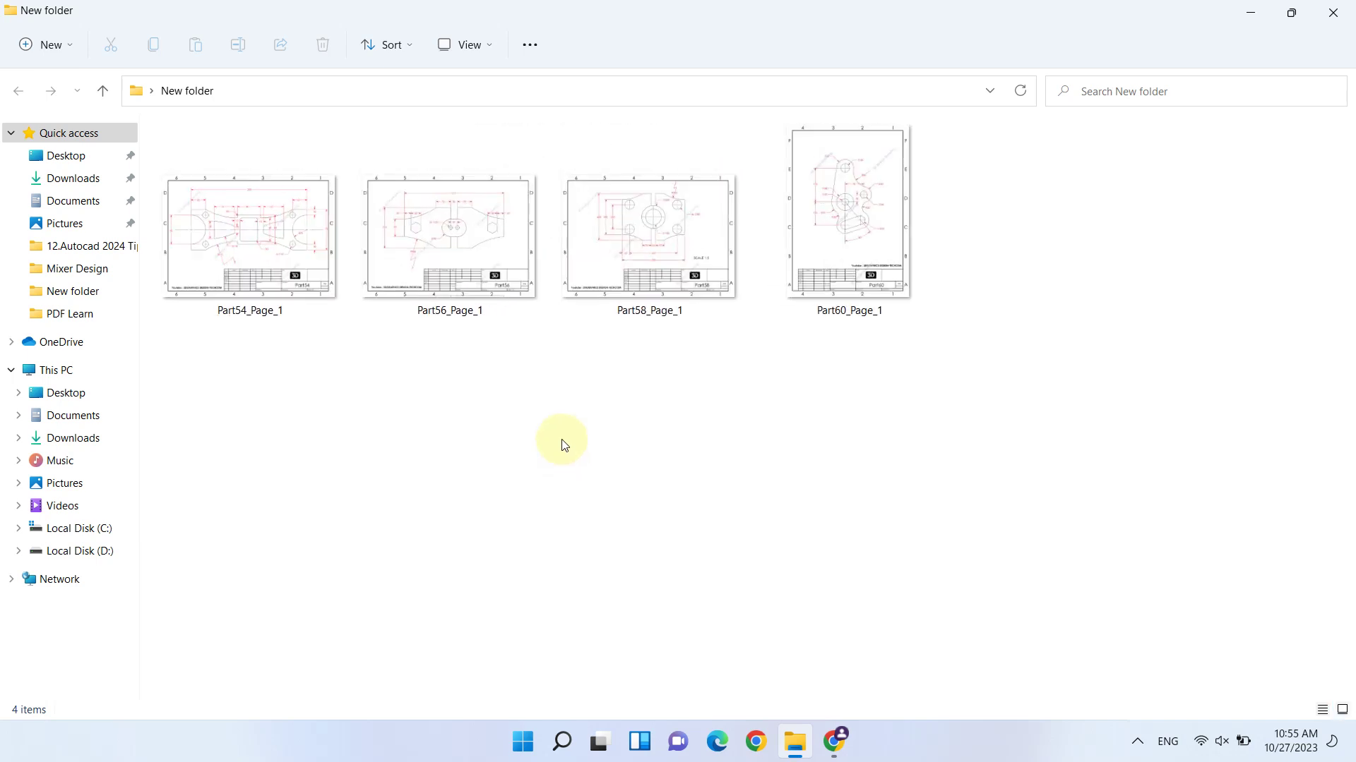
# Preview Part54, Part56, Part58 and Part60 in Photos, then close the viewer
pyautogui.doubleClick(308, 265)
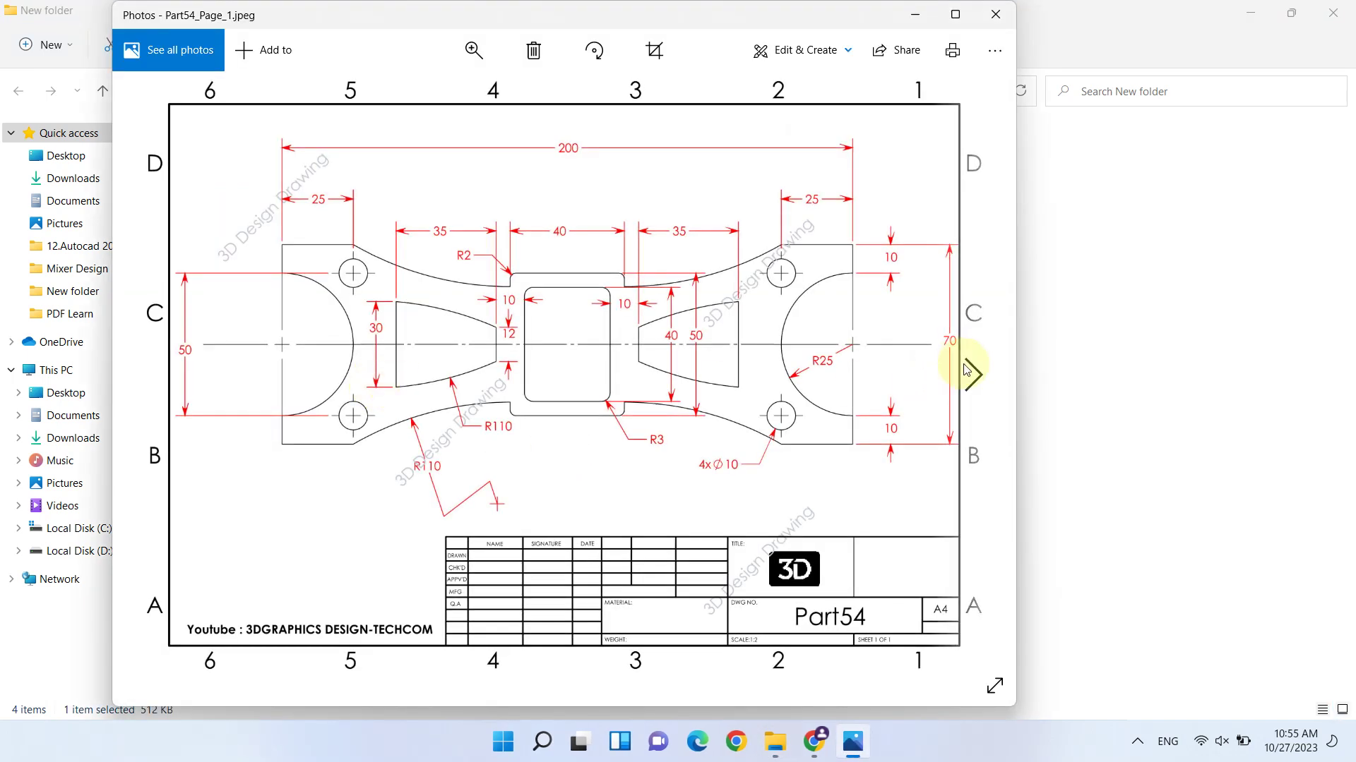
pyautogui.click(982, 380)
pyautogui.click(982, 380)
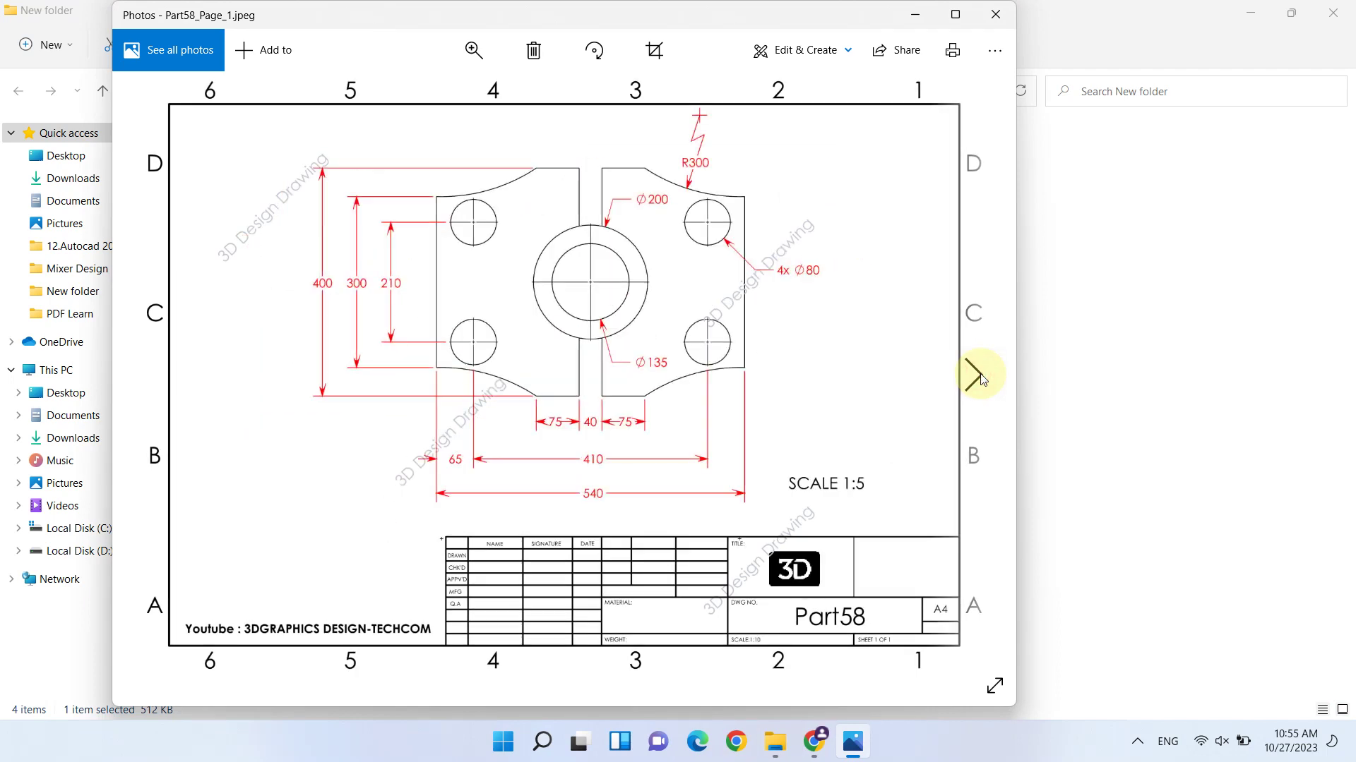
pyautogui.click(982, 380)
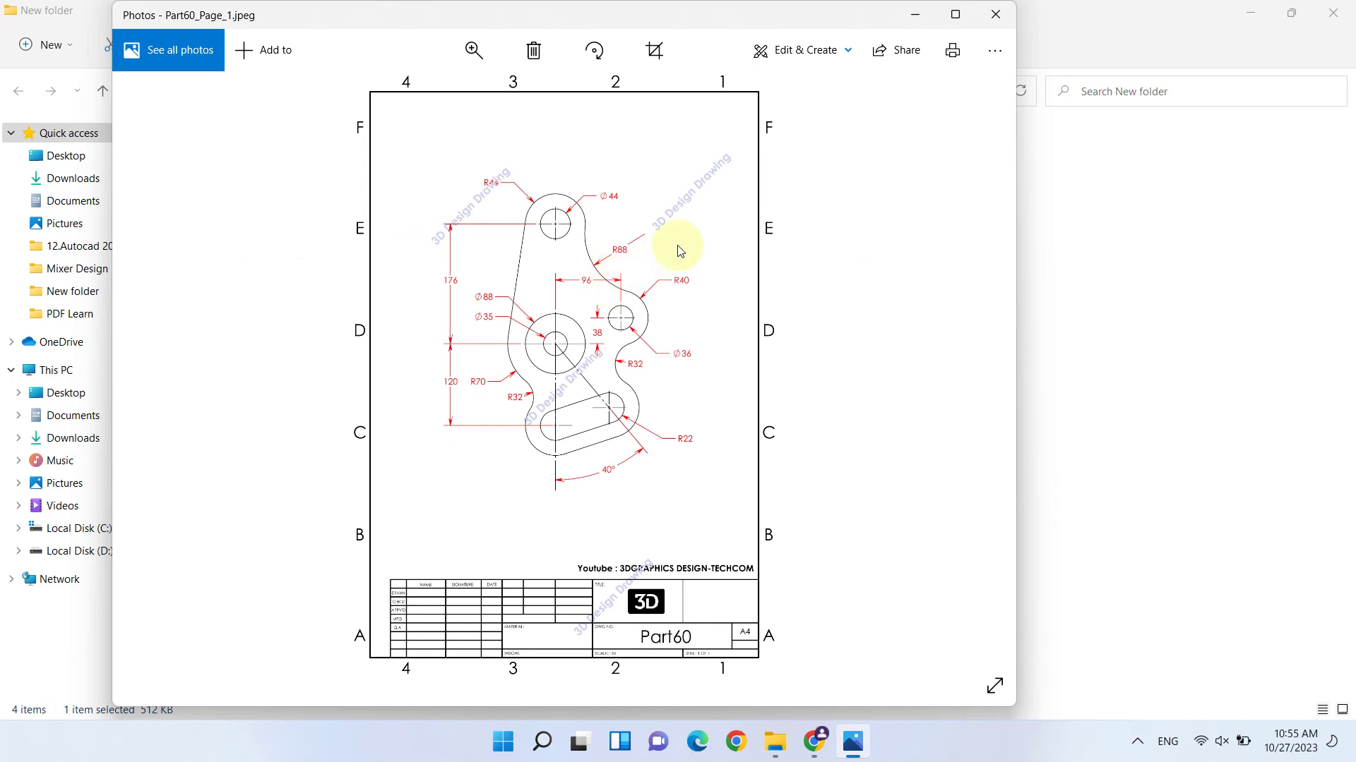
pyautogui.click(997, 19)
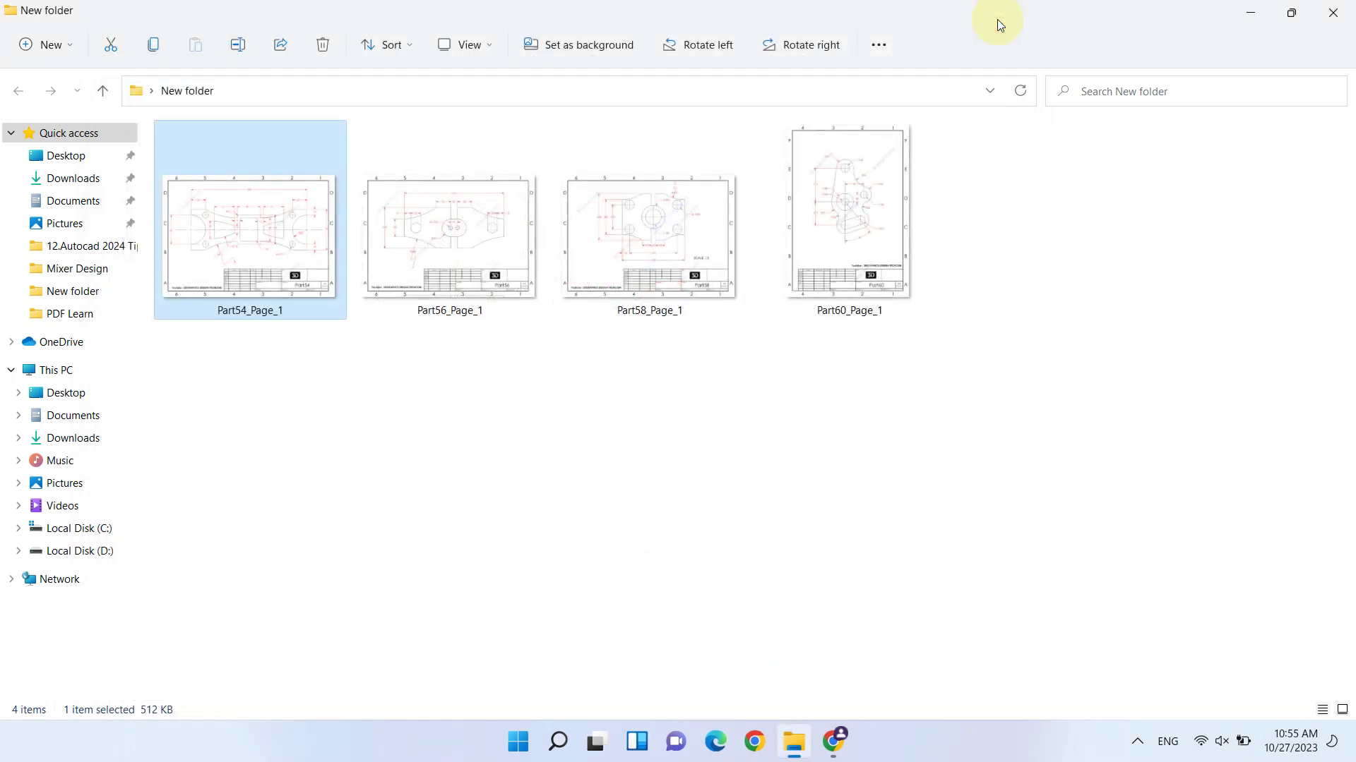
pyautogui.click(1243, 11)
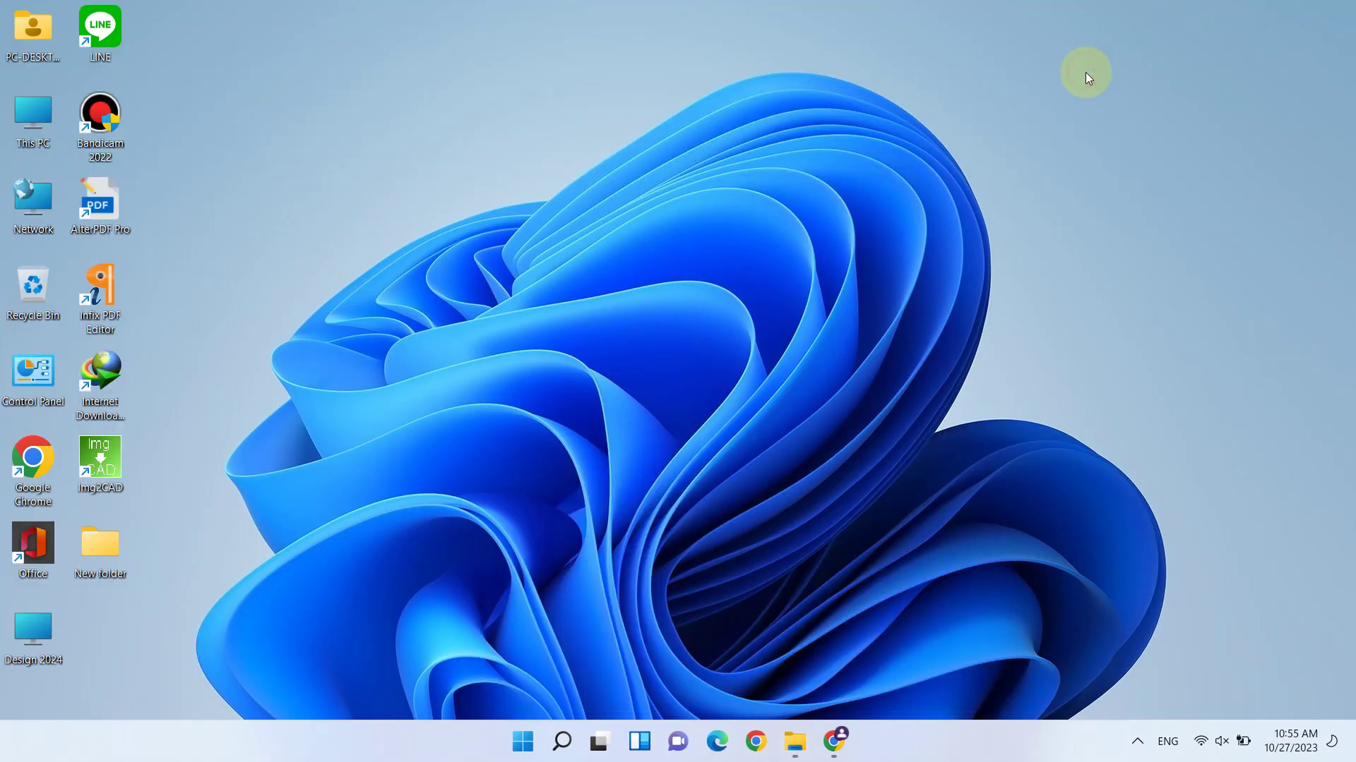
pyautogui.click(833, 742)
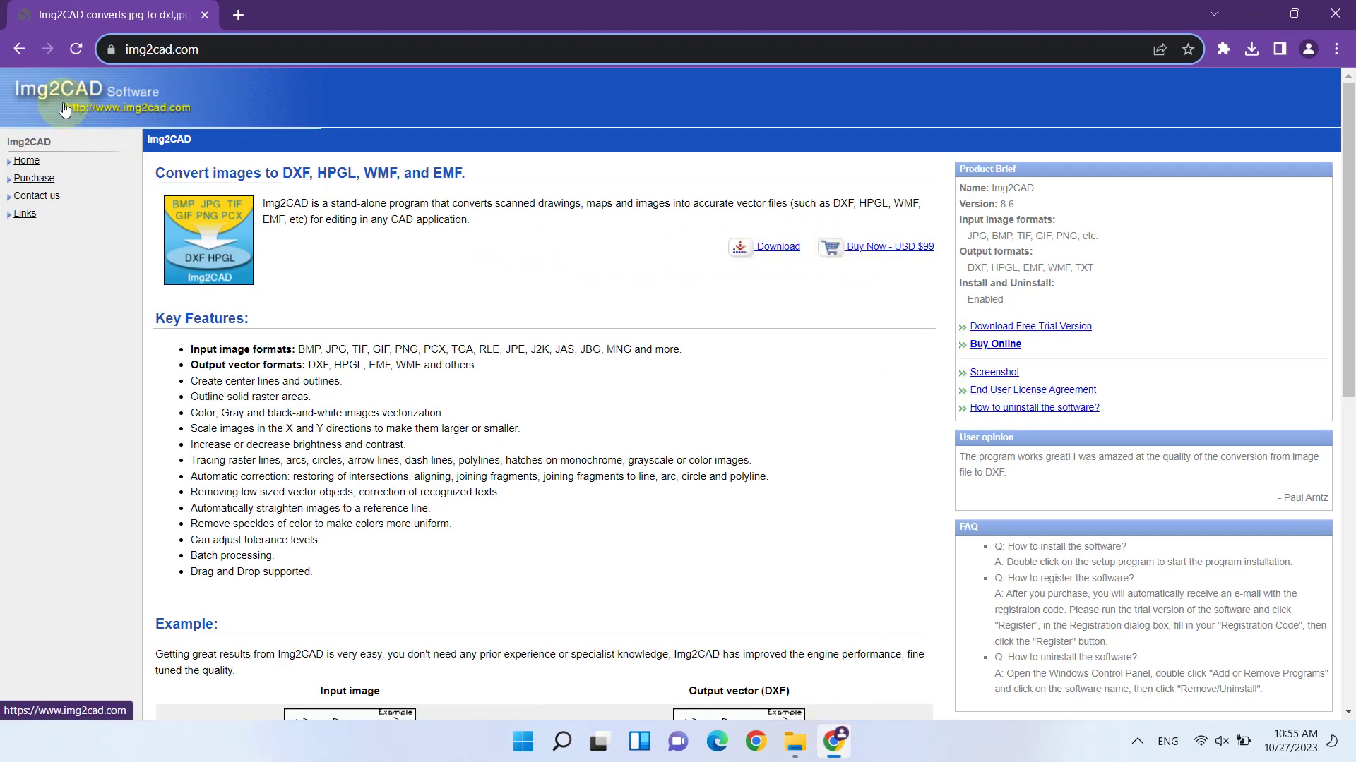
pyautogui.keyDown('ctrl'); pyautogui.scroll(2, 64, 110); pyautogui.keyUp('ctrl')
pyautogui.keyDown('ctrl'); pyautogui.scroll(3, 70, 120); pyautogui.keyUp('ctrl')
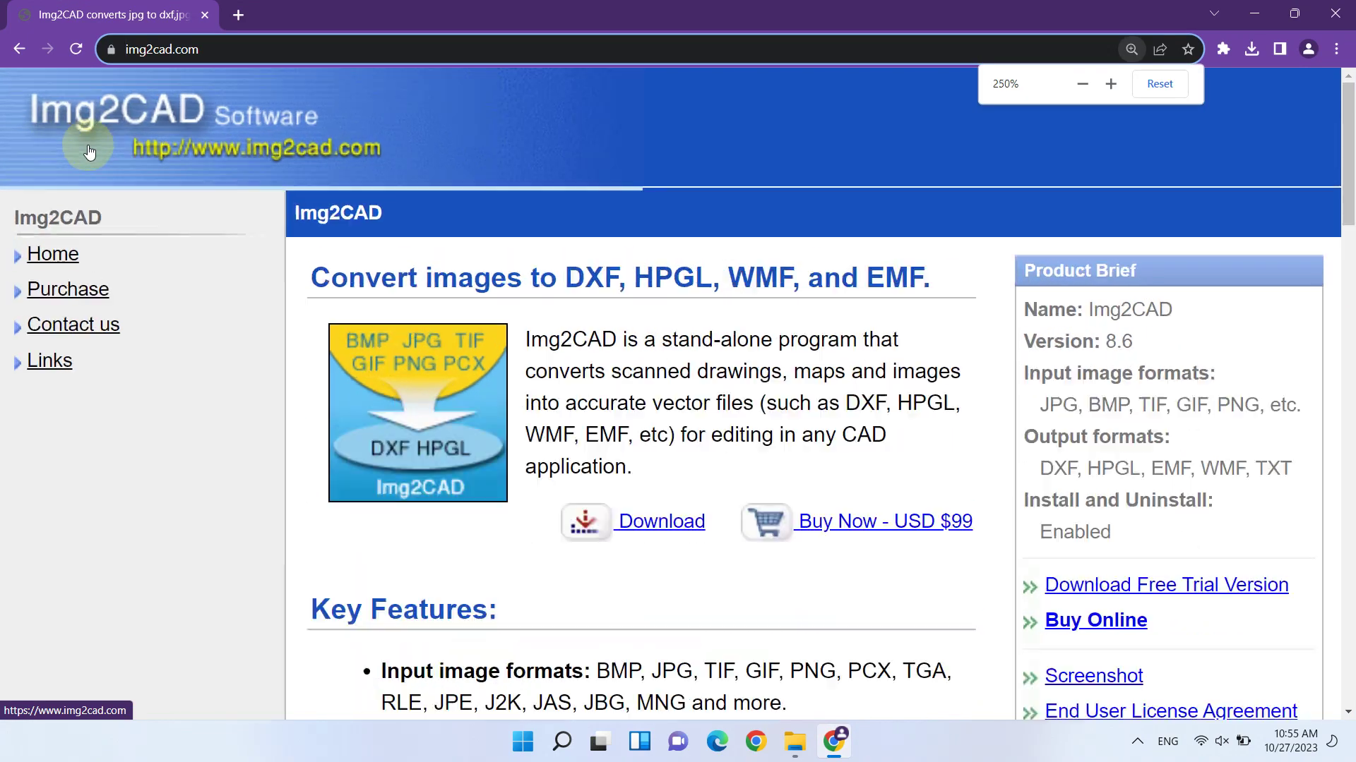
pyautogui.keyDown('ctrl'); pyautogui.scroll(3, 91, 141); pyautogui.keyUp('ctrl')
pyautogui.keyDown('ctrl'); pyautogui.scroll(1, 99, 163); pyautogui.keyUp('ctrl')
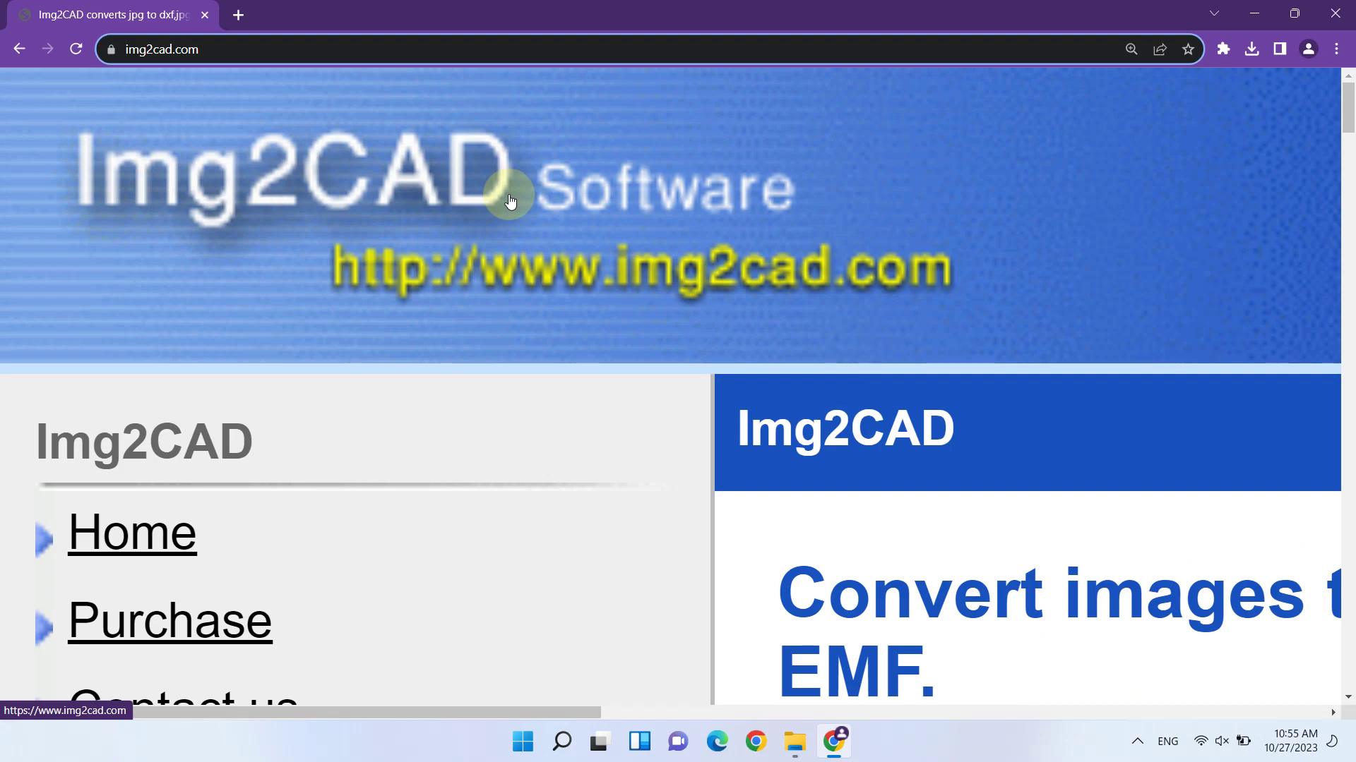
pyautogui.keyDown('ctrl'); pyautogui.scroll(-3, 510, 202); pyautogui.keyUp('ctrl')
pyautogui.keyDown('ctrl'); pyautogui.scroll(-1, 510, 202); pyautogui.keyUp('ctrl')
pyautogui.keyDown('ctrl'); pyautogui.scroll(-1, 511, 202); pyautogui.keyUp('ctrl')
pyautogui.keyDown('ctrl'); pyautogui.scroll(-1, 510, 202); pyautogui.keyUp('ctrl')
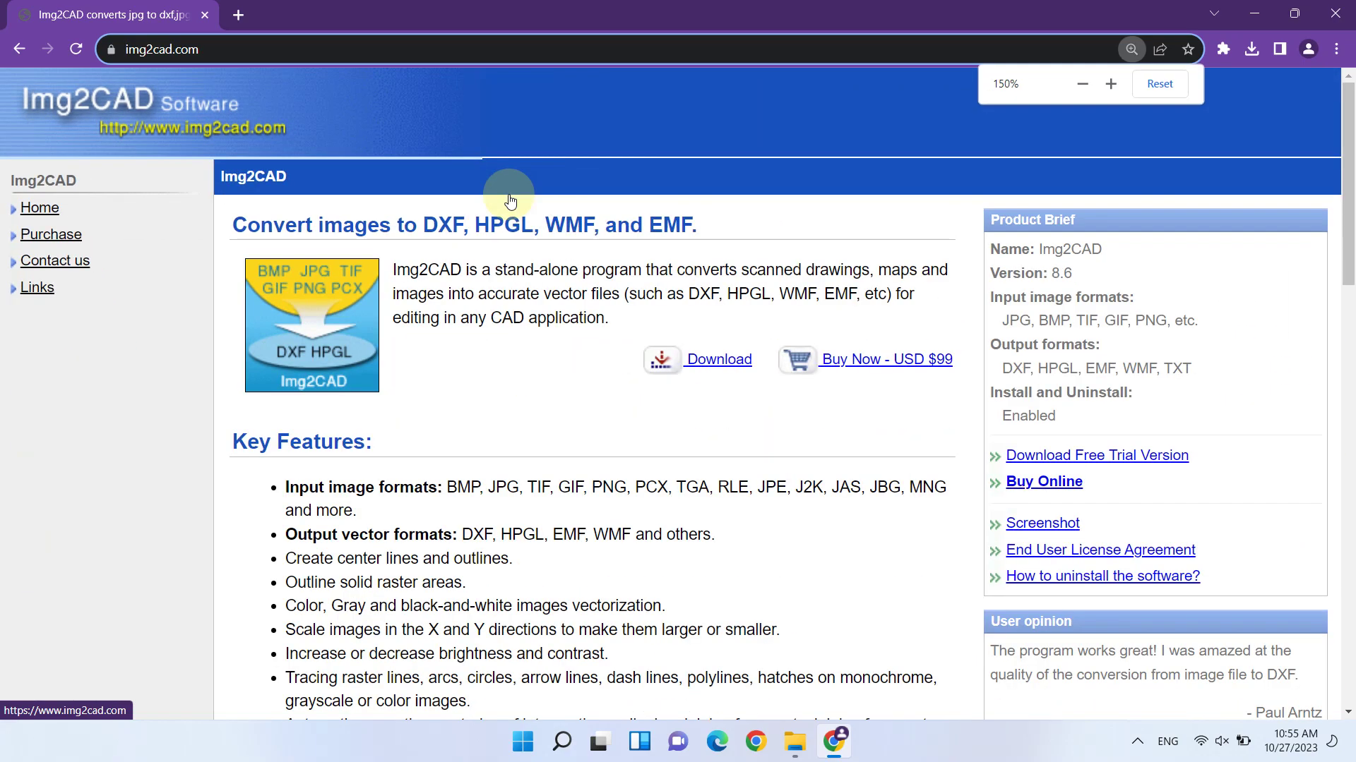
pyautogui.click(913, 372)
pyautogui.click(720, 360)
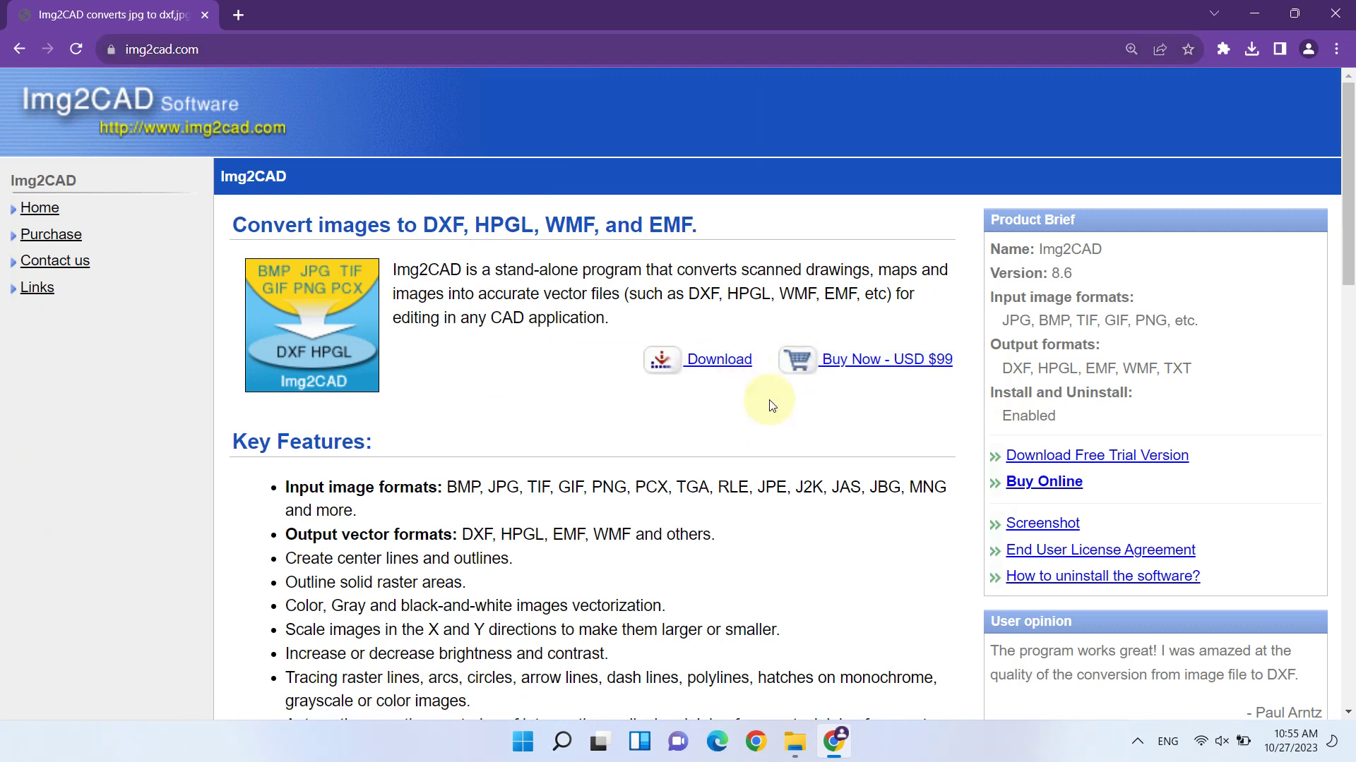
pyautogui.click(1251, 14)
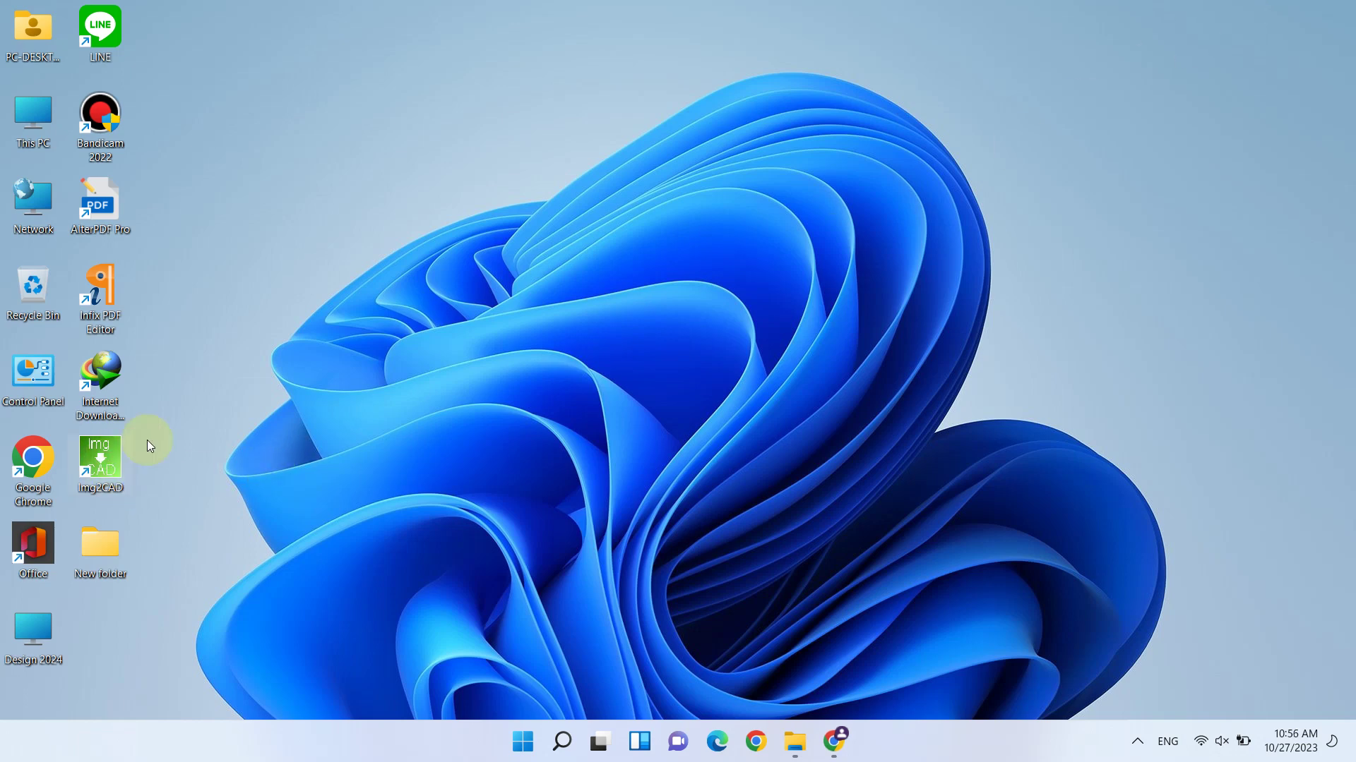
# Launch Img2CAD and browse its Add Files dialog to New folder on the Desktop
pyautogui.doubleClick(96, 461)
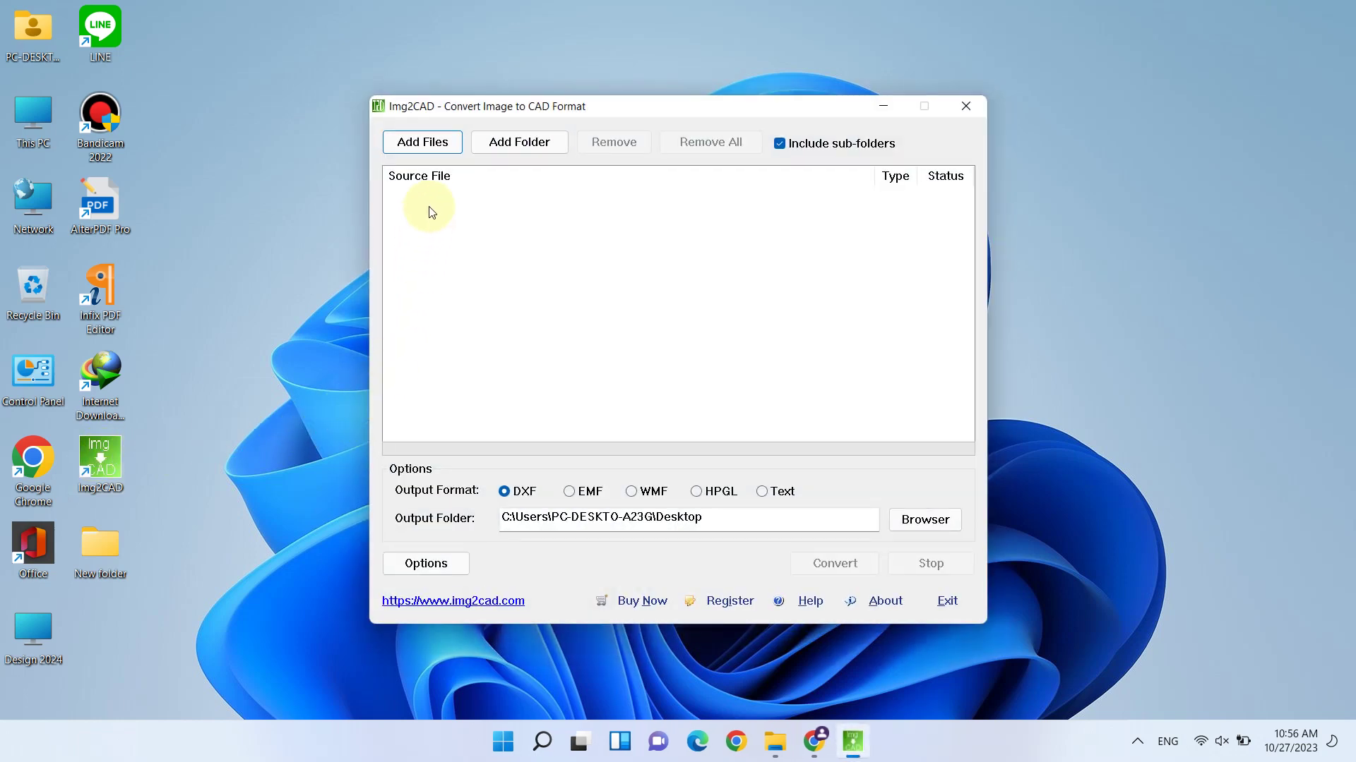
pyautogui.click(406, 144)
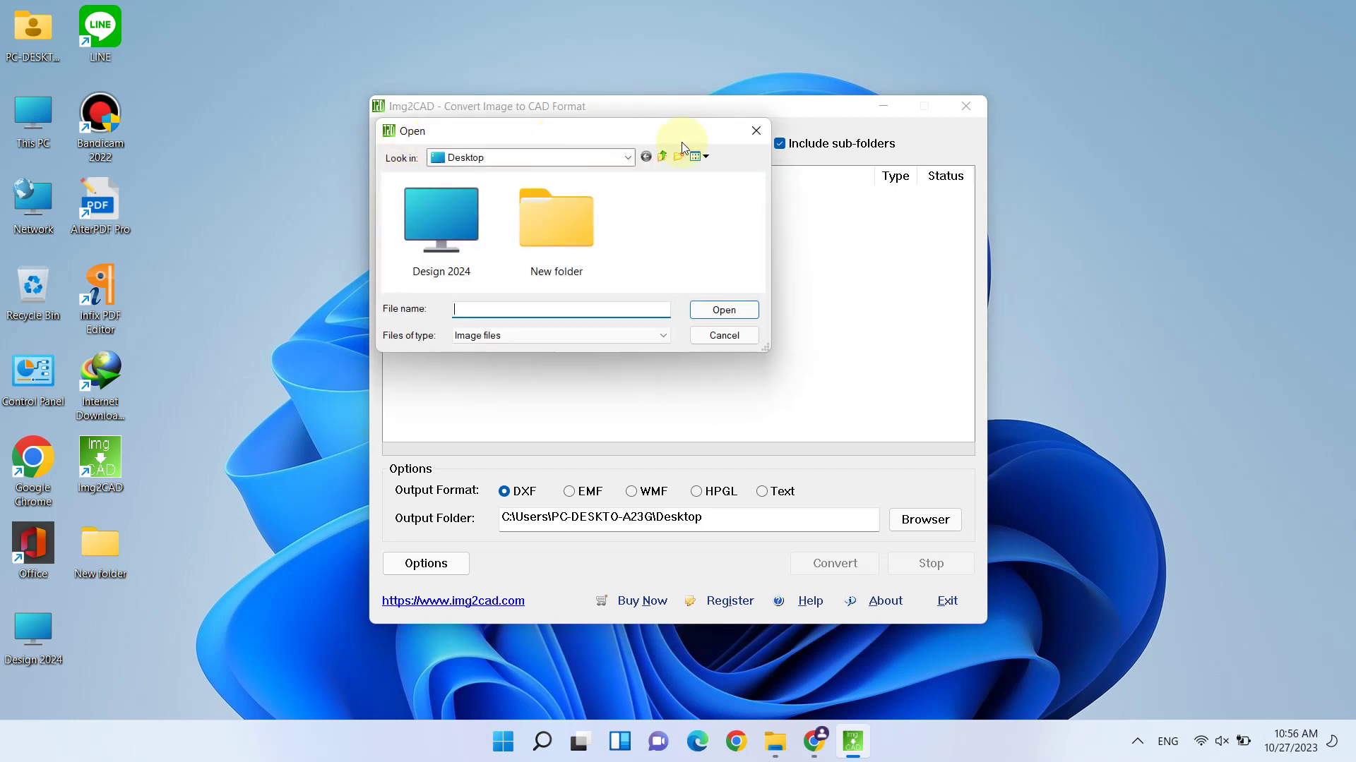
pyautogui.click(627, 157)
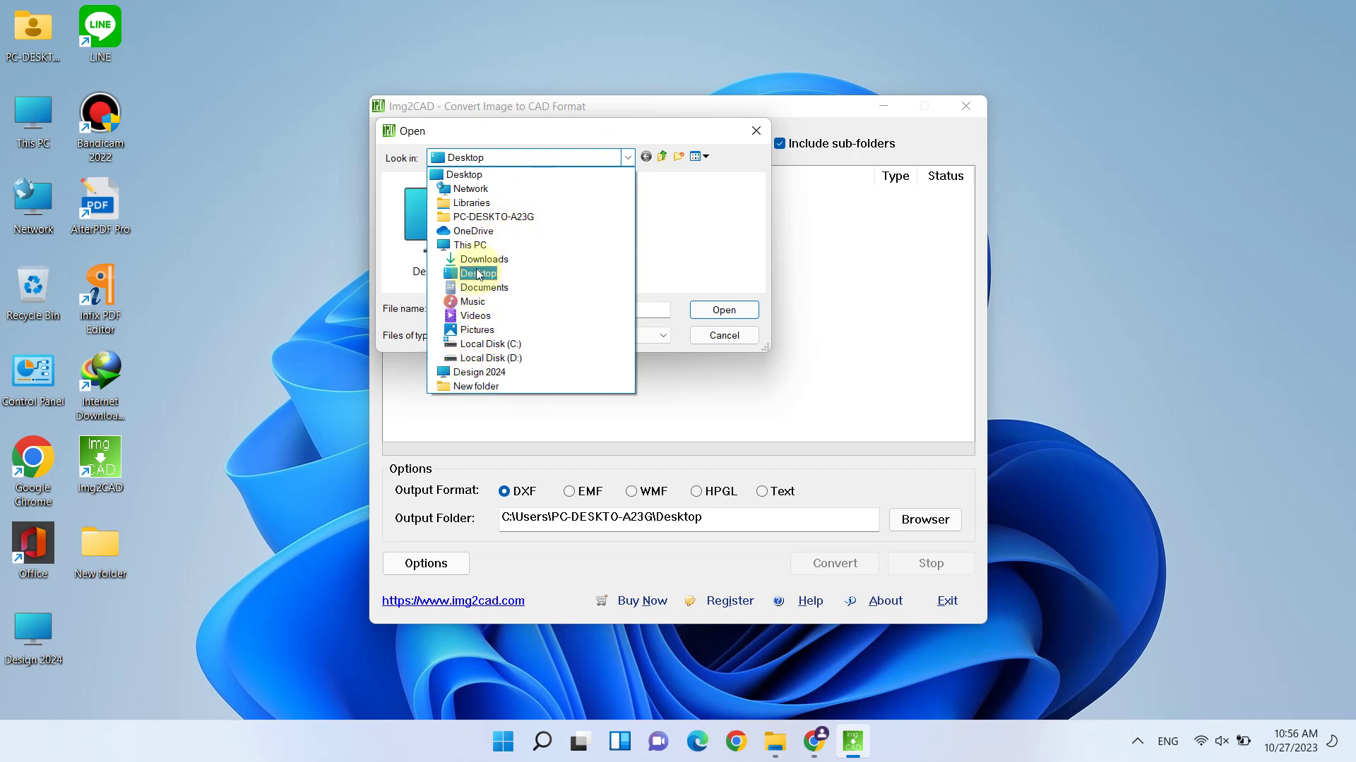
pyautogui.click(478, 274)
pyautogui.click(541, 243)
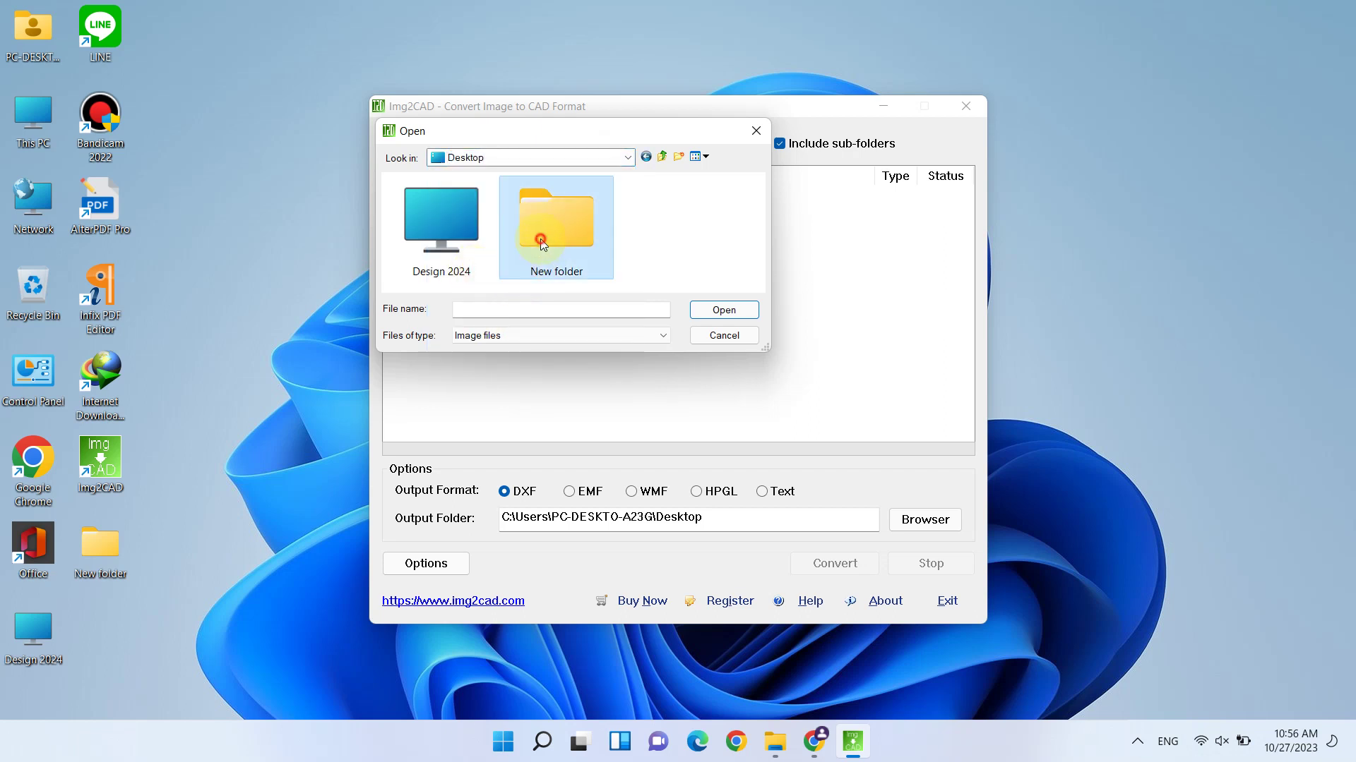
pyautogui.doubleClick(541, 242)
# Select the four JPEGs, Part54_Page_1 through Part60_Page_1, and add them
pyautogui.click(460, 230)
pyautogui.scroll(-2, 460, 231)
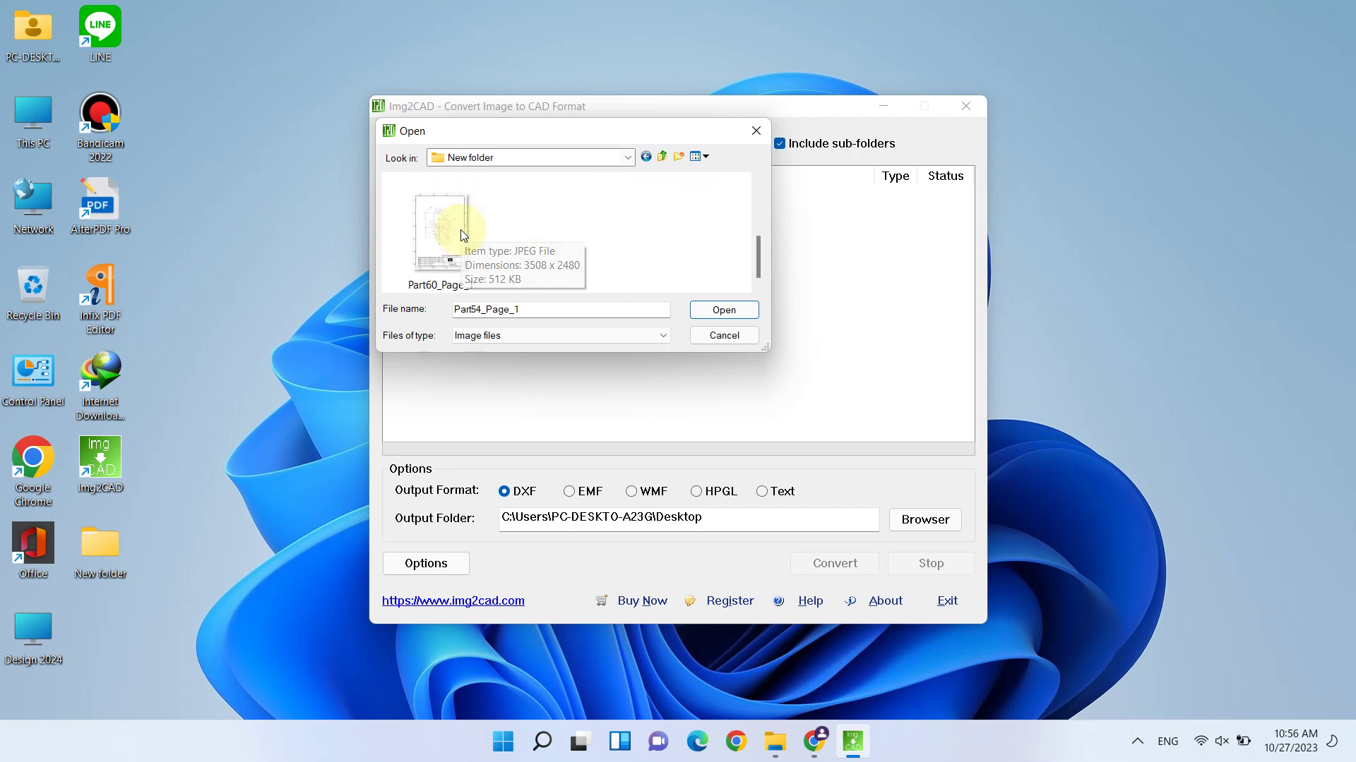
pyautogui.keyDown('shift'); pyautogui.click(456, 251); pyautogui.keyUp('shift')
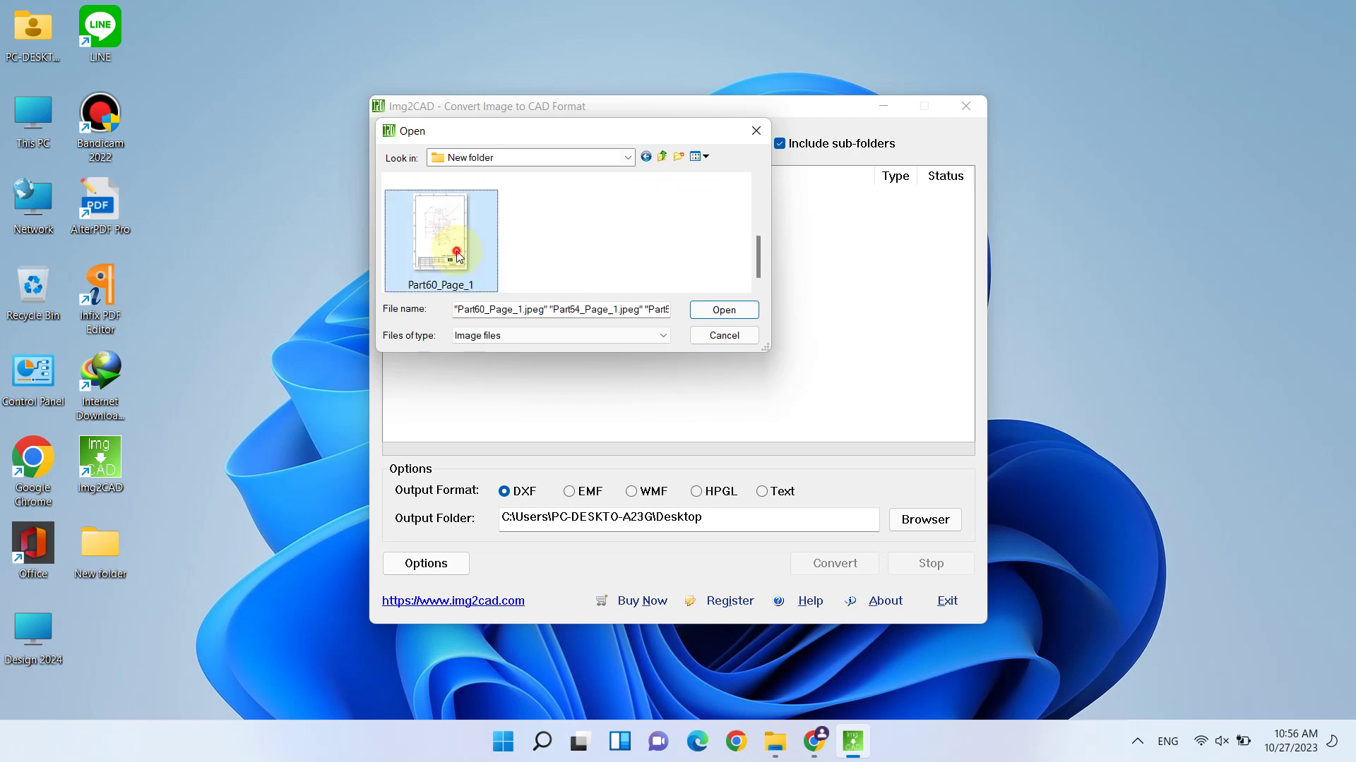
pyautogui.scroll(1, 532, 247)
pyautogui.scroll(1, 536, 244)
pyautogui.moveTo(553, 227)
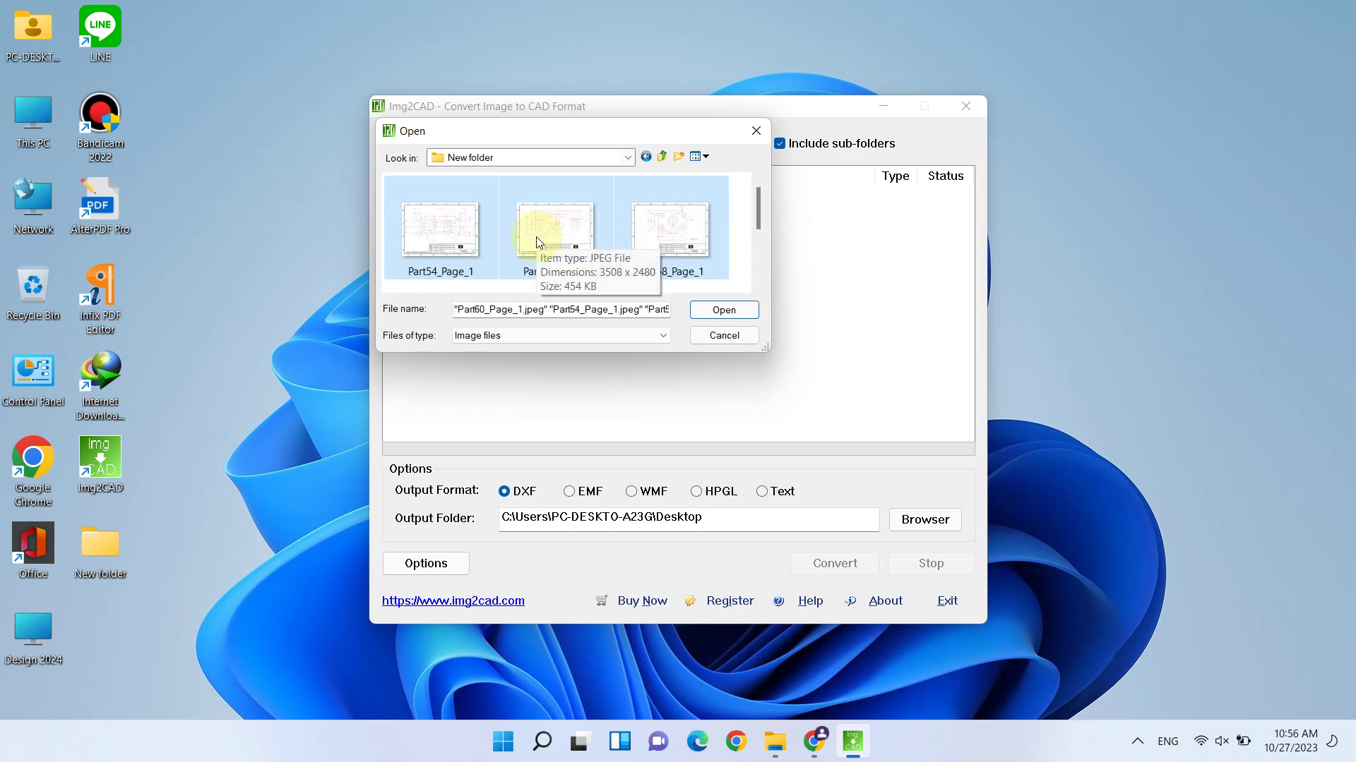
pyautogui.click(739, 310)
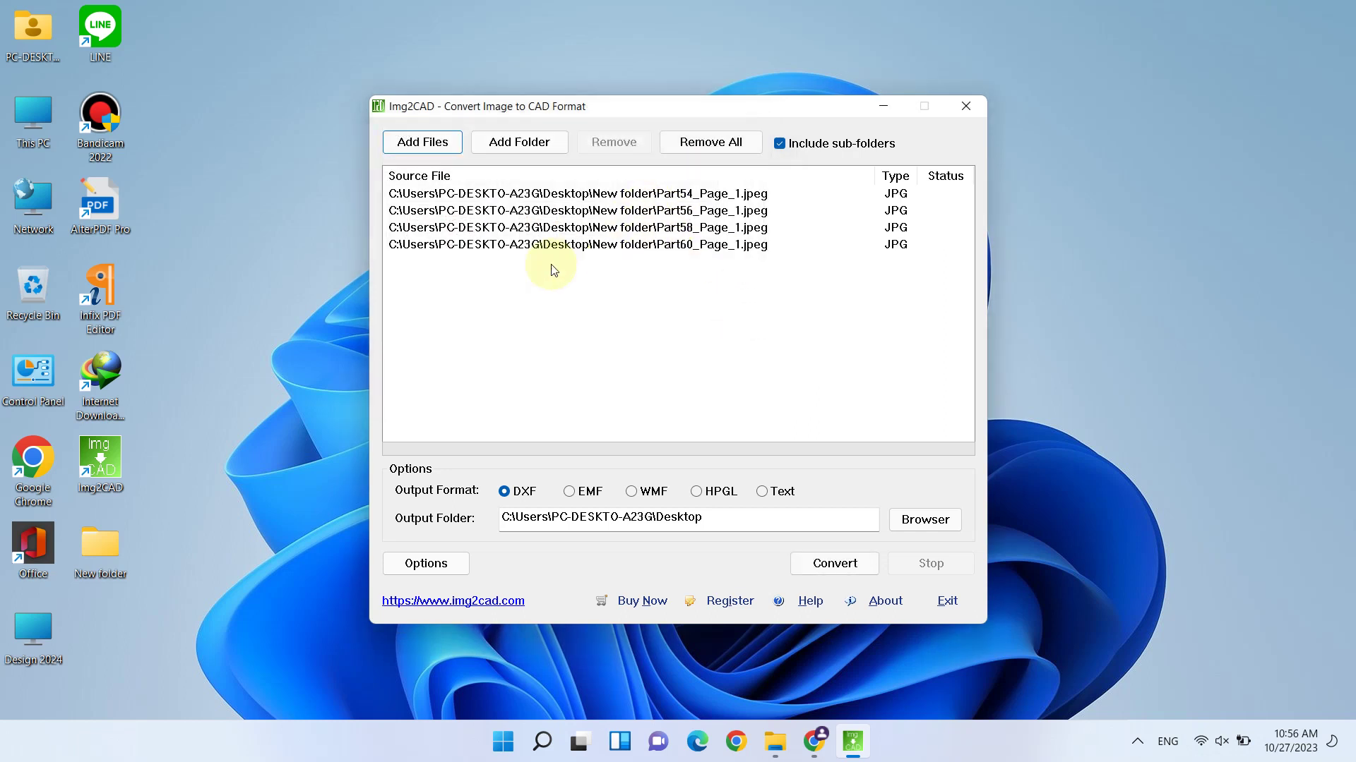
pyautogui.click(571, 493)
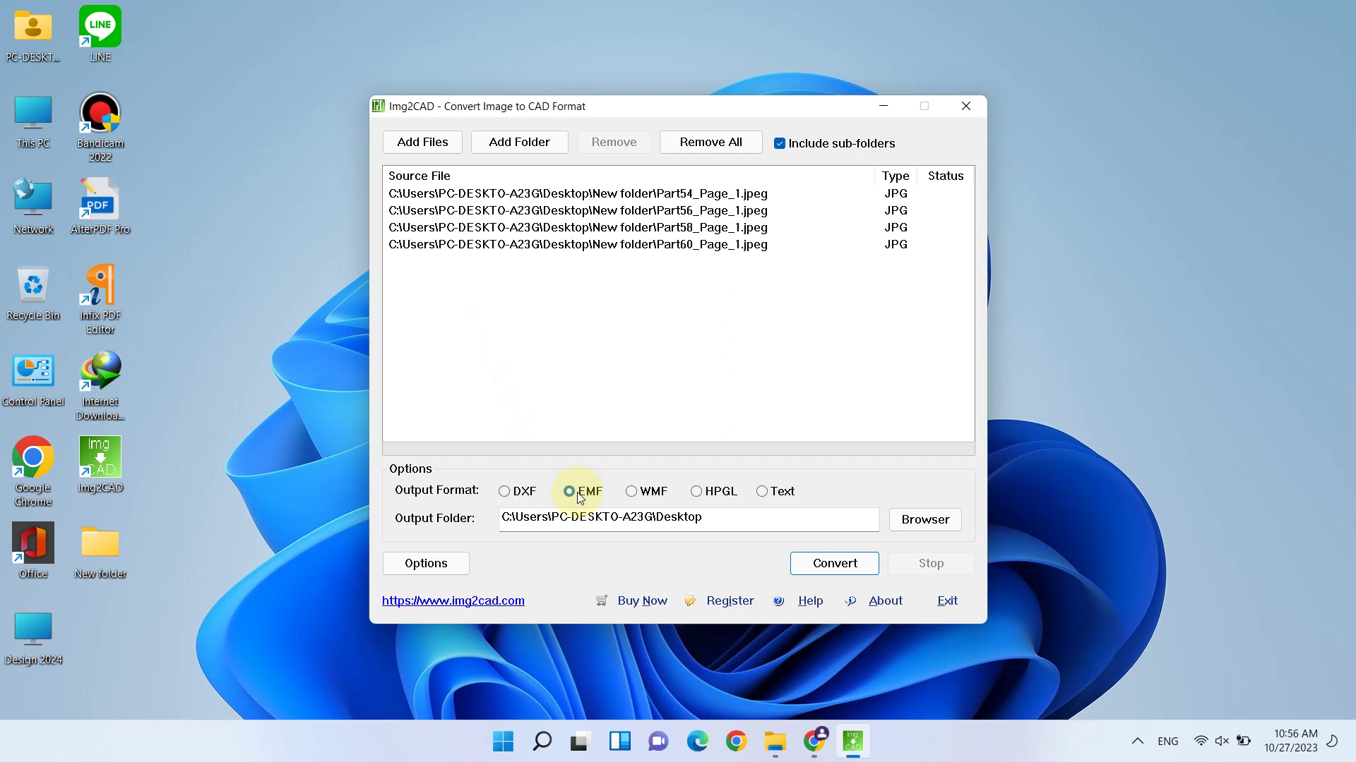
pyautogui.click(511, 493)
pyautogui.click(462, 563)
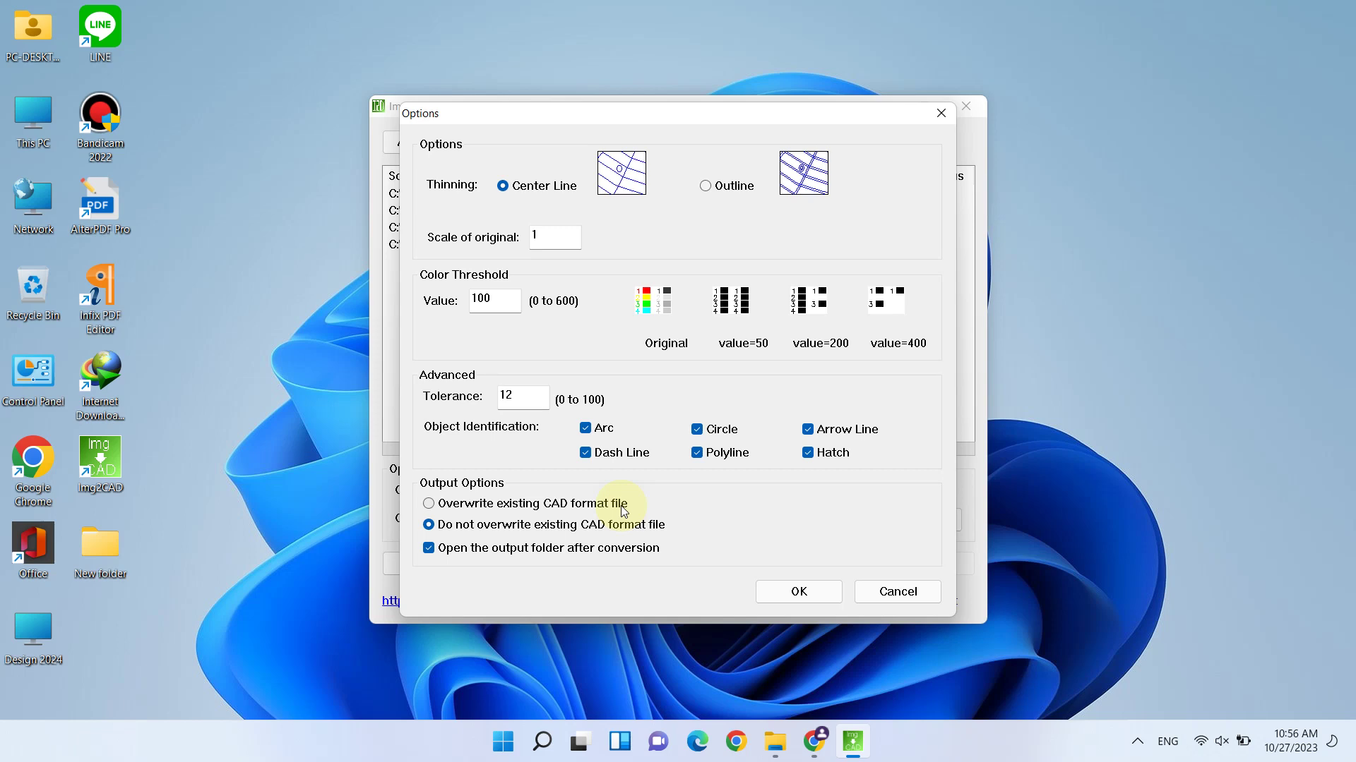
pyautogui.click(794, 591)
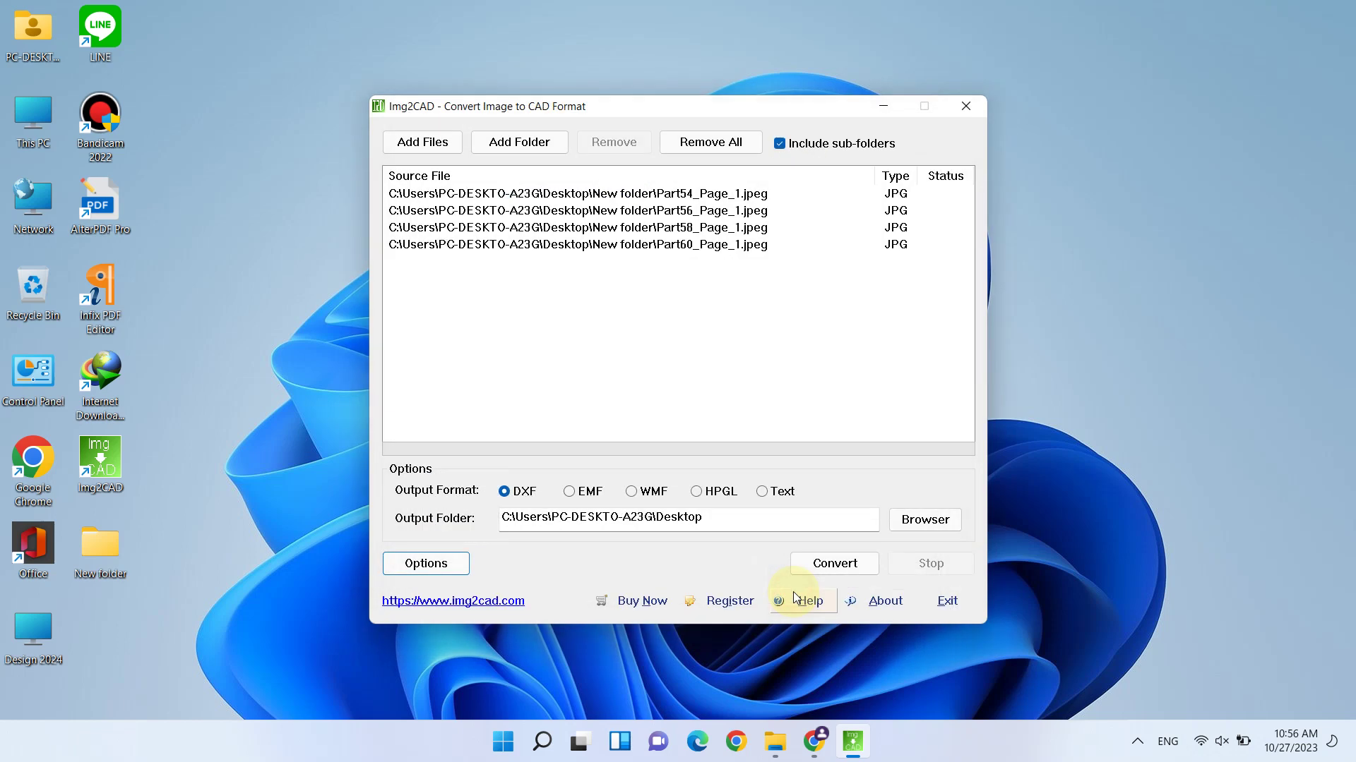
pyautogui.click(923, 520)
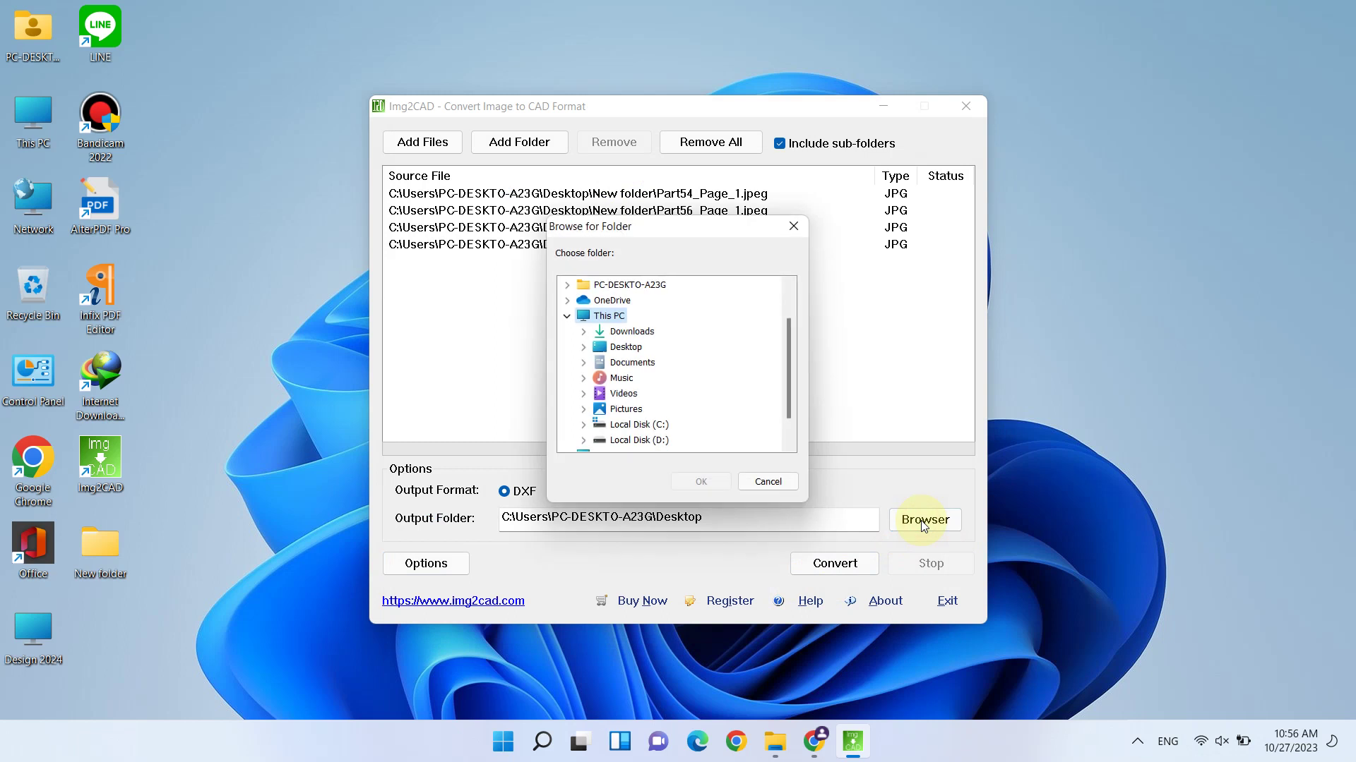
pyautogui.click(620, 346)
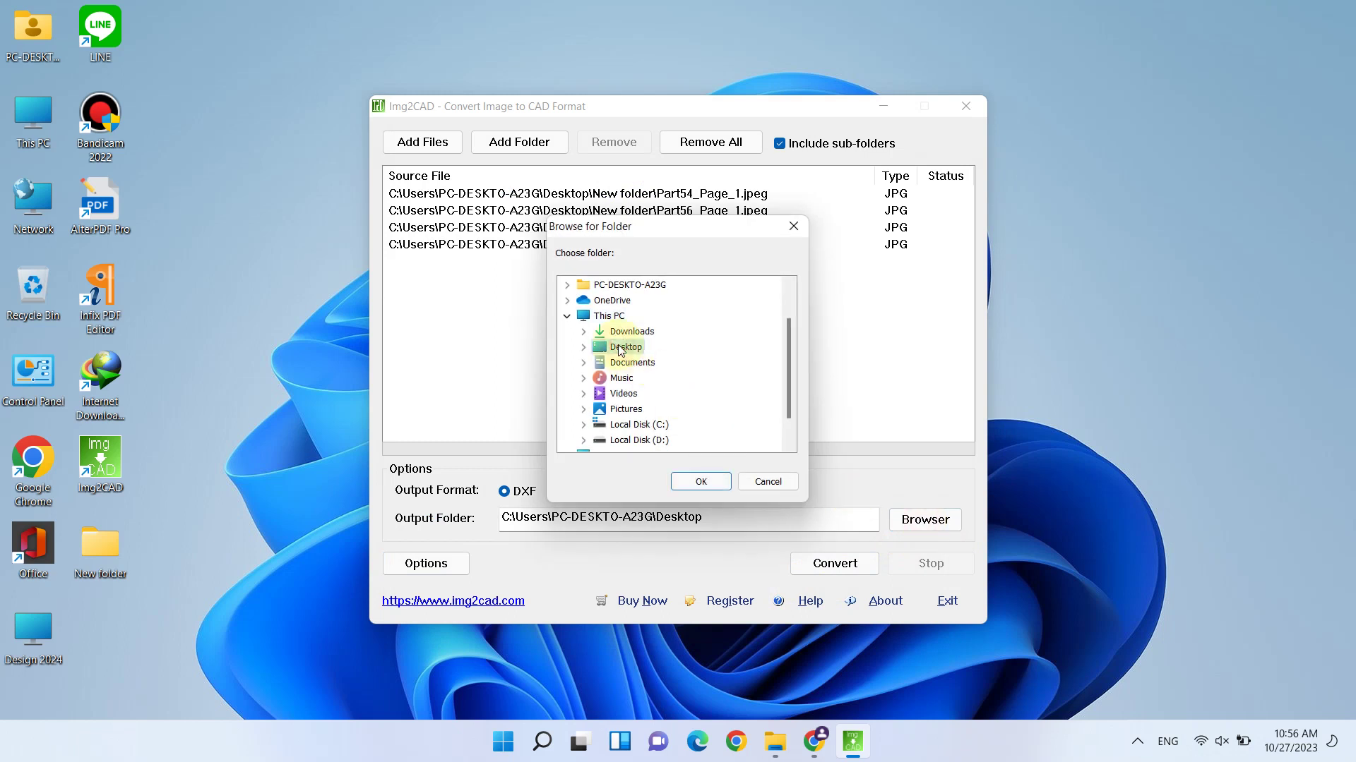
pyautogui.click(717, 483)
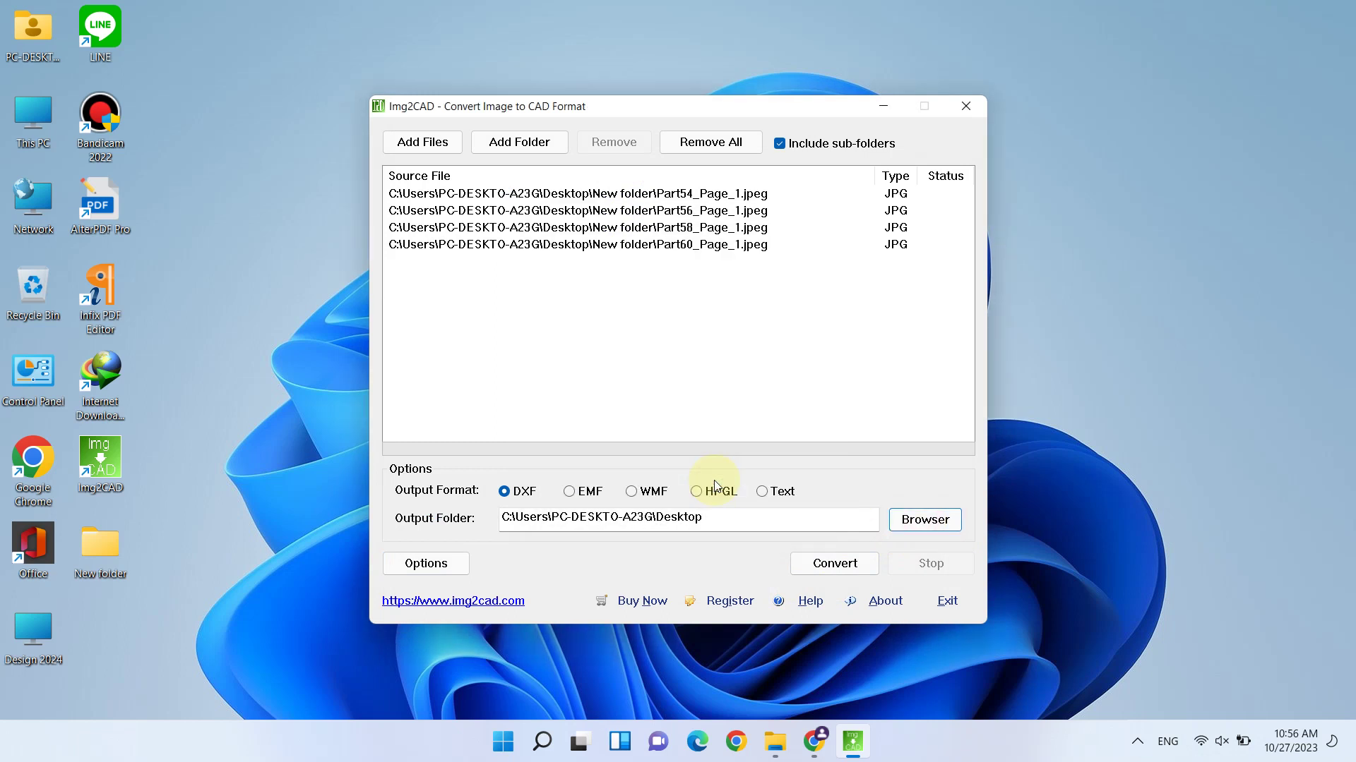
pyautogui.click(824, 574)
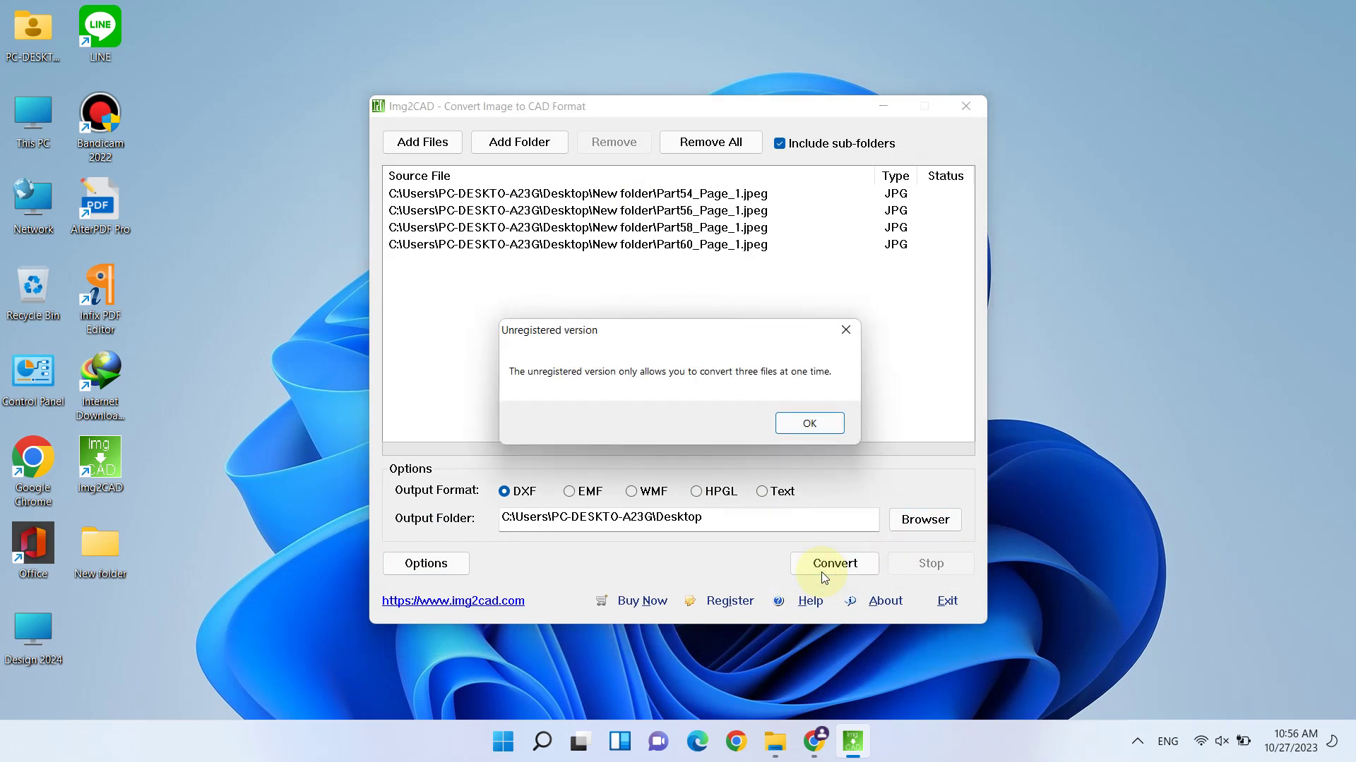
# Accept the unregistered three-file limit, let conversion finish, and close the Desktop window
pyautogui.click(797, 427)
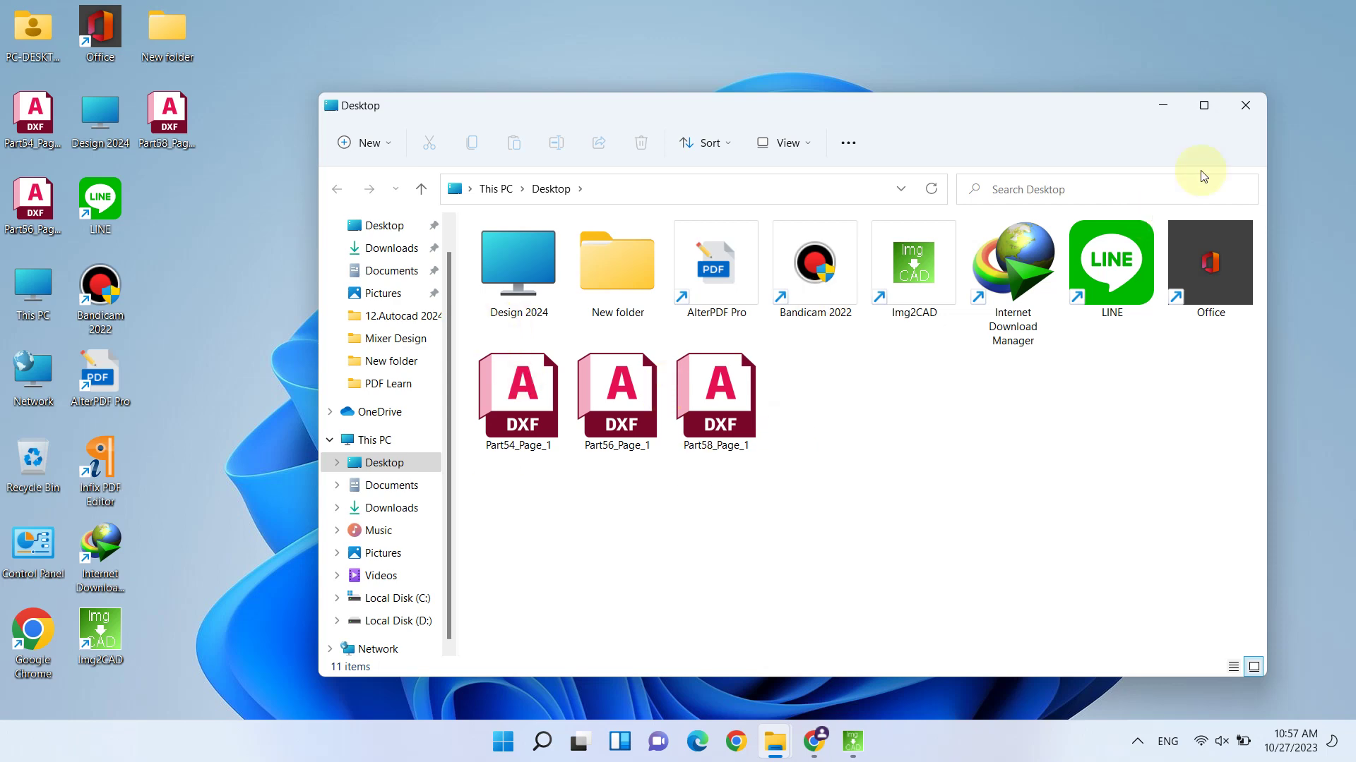
pyautogui.click(1241, 105)
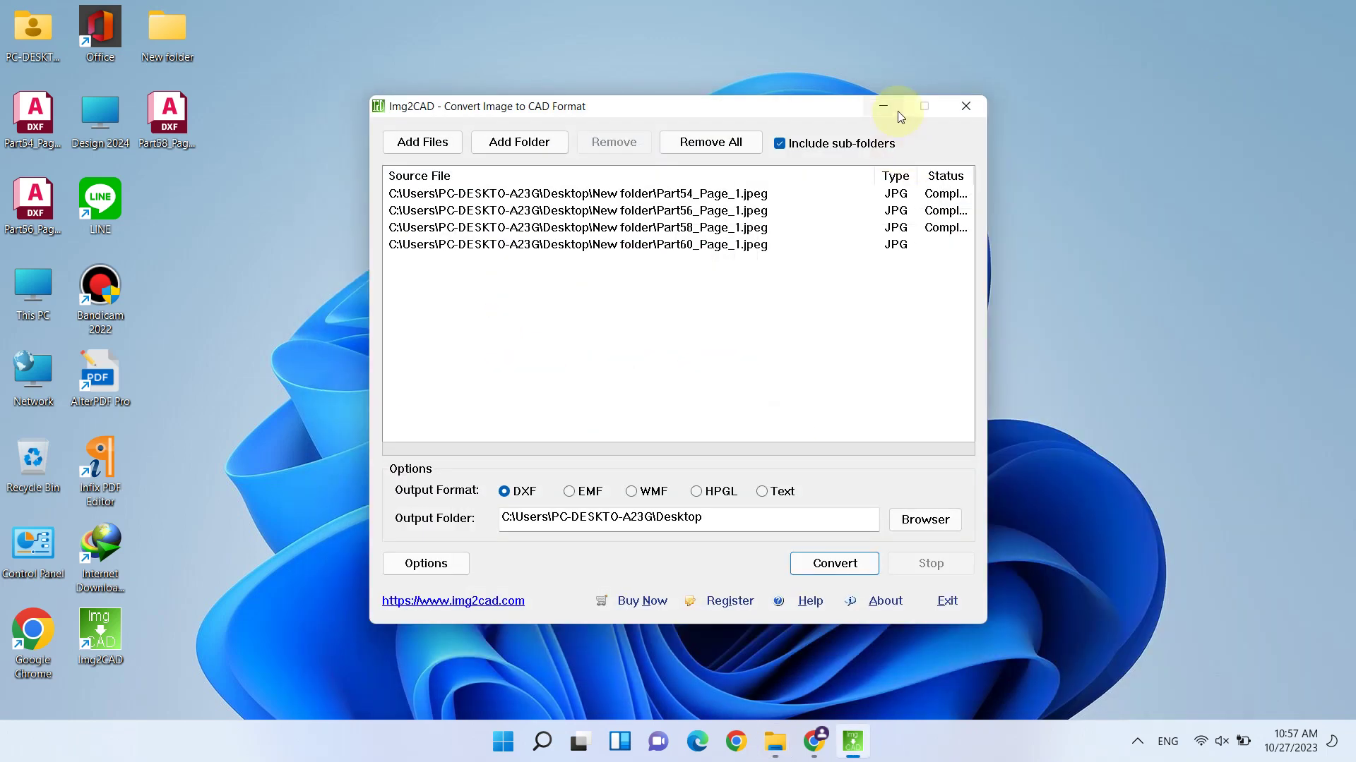
# Minimise Img2CAD, rearrange the Part54 and Part56 icons, pick Part58_Page_1, and refresh the desktop
pyautogui.click(892, 109)
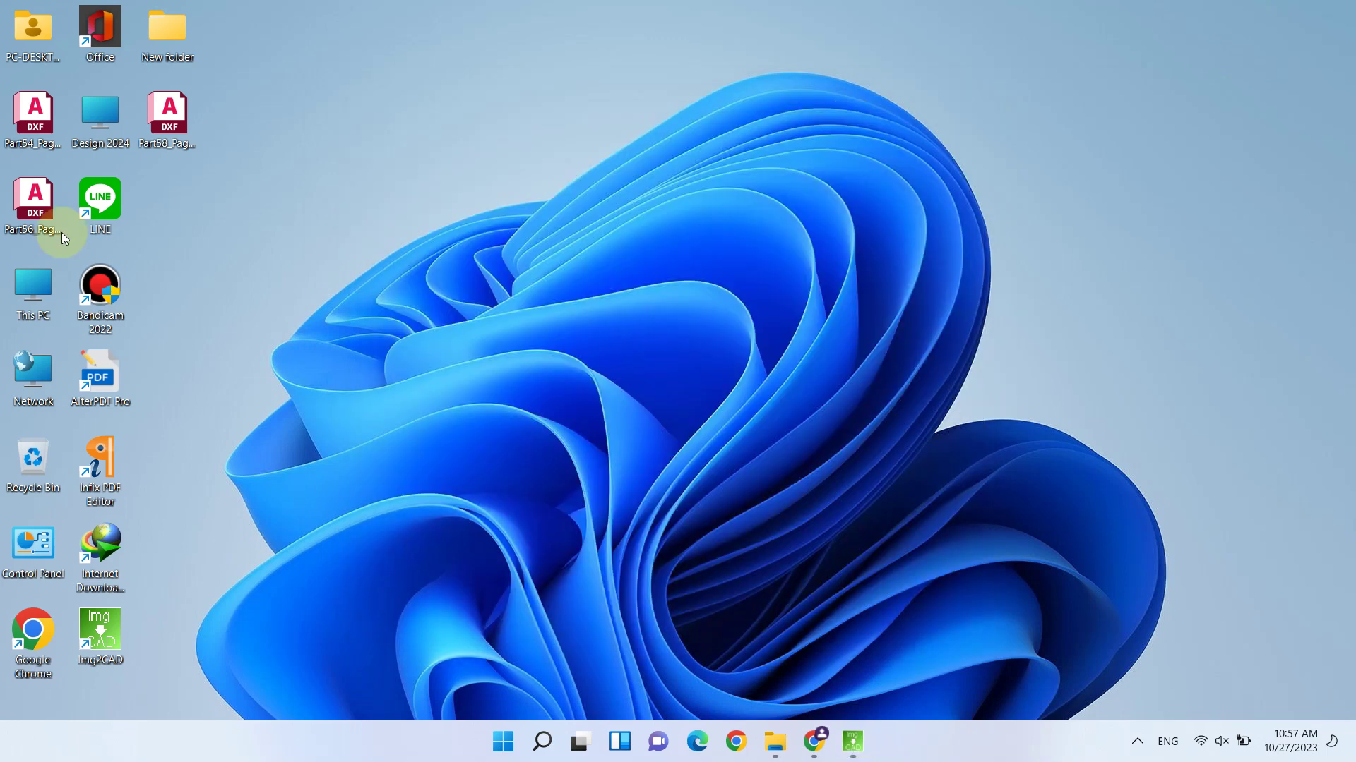
pyautogui.moveTo(25, 250)
pyautogui.mouseDown()
pyautogui.moveTo(26, 128)
pyautogui.moveTo(129, 205)
pyautogui.moveTo(244, 171)
pyautogui.mouseUp()
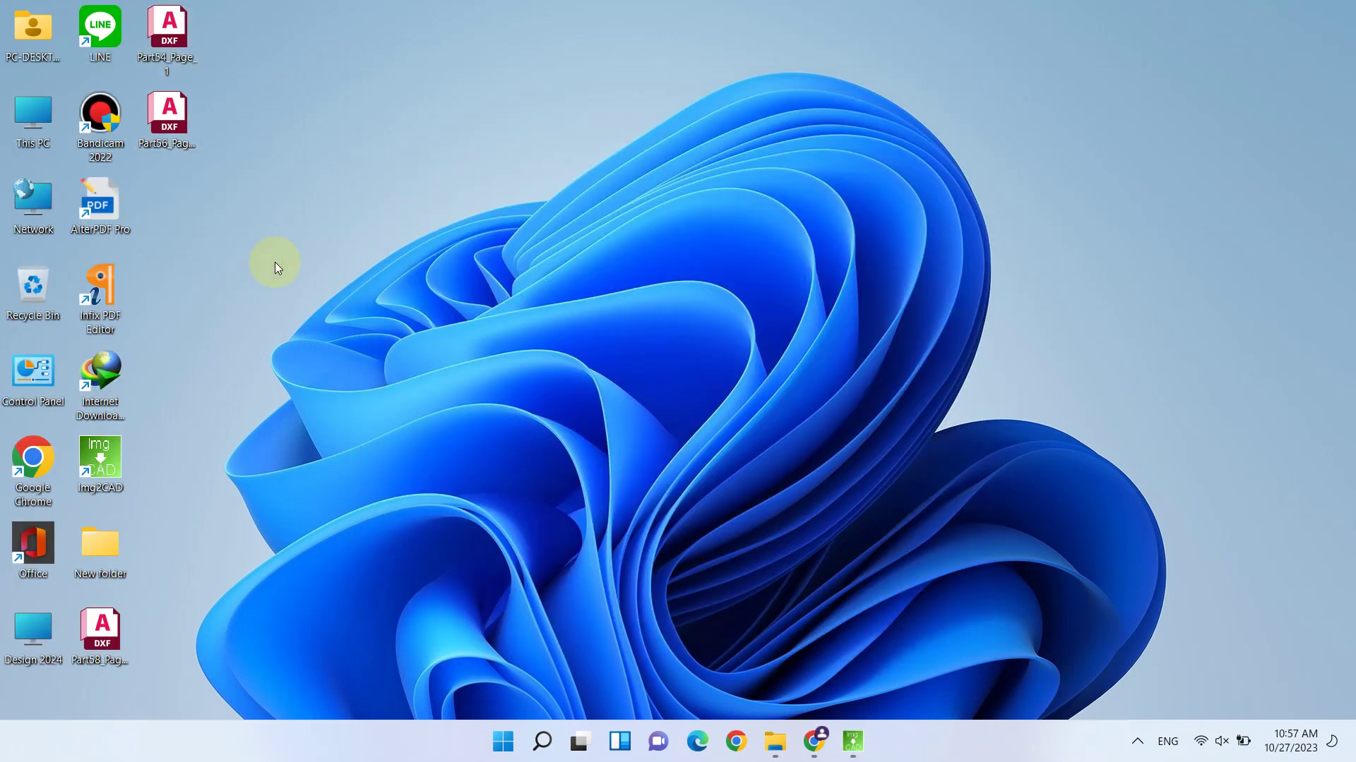
pyautogui.click(111, 622)
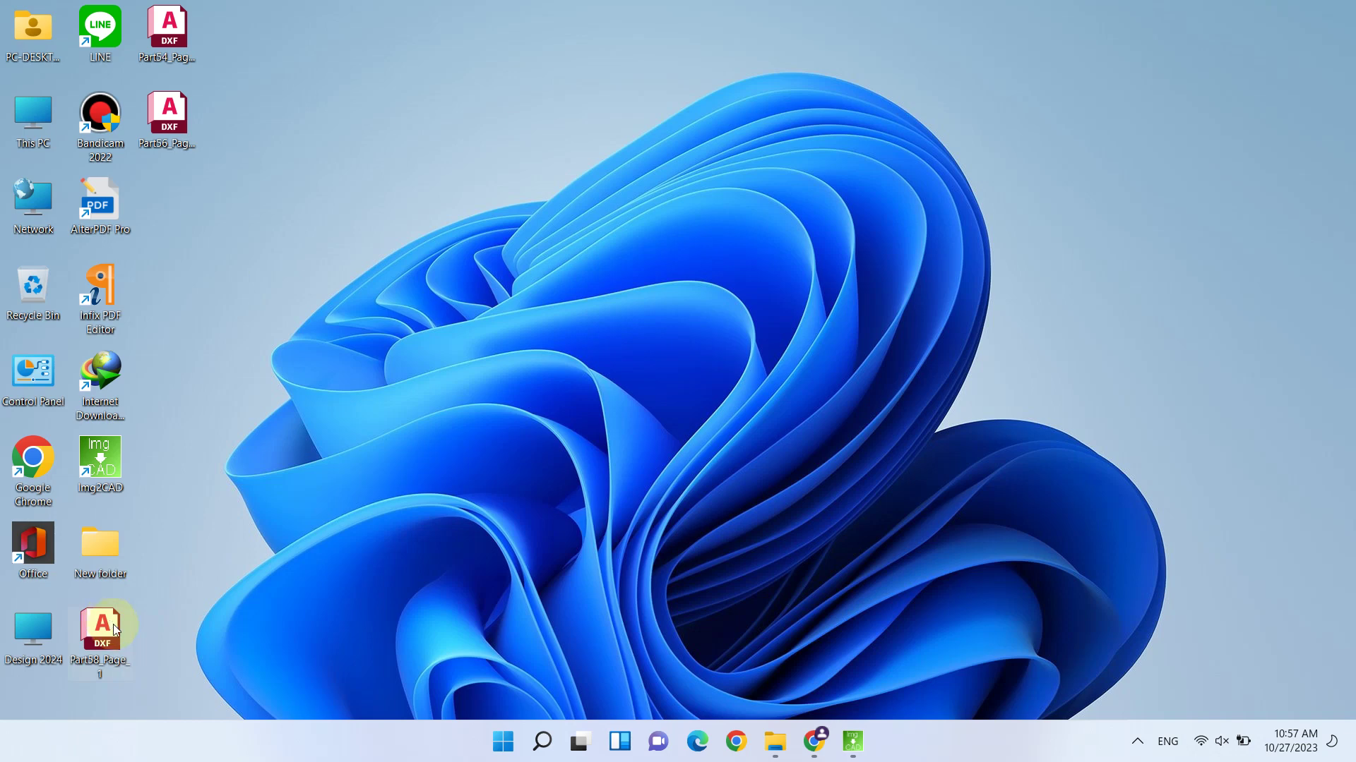
pyautogui.rightClick(273, 247)
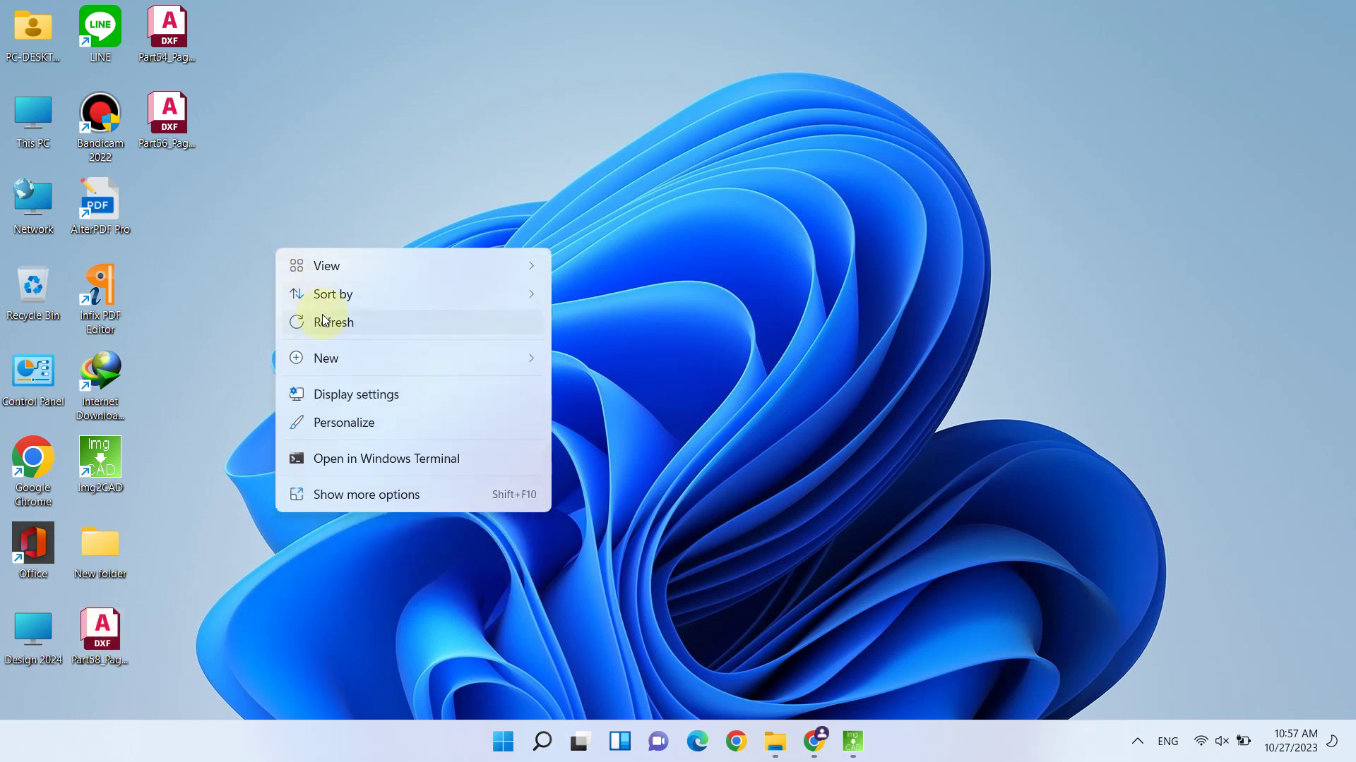
pyautogui.click(323, 319)
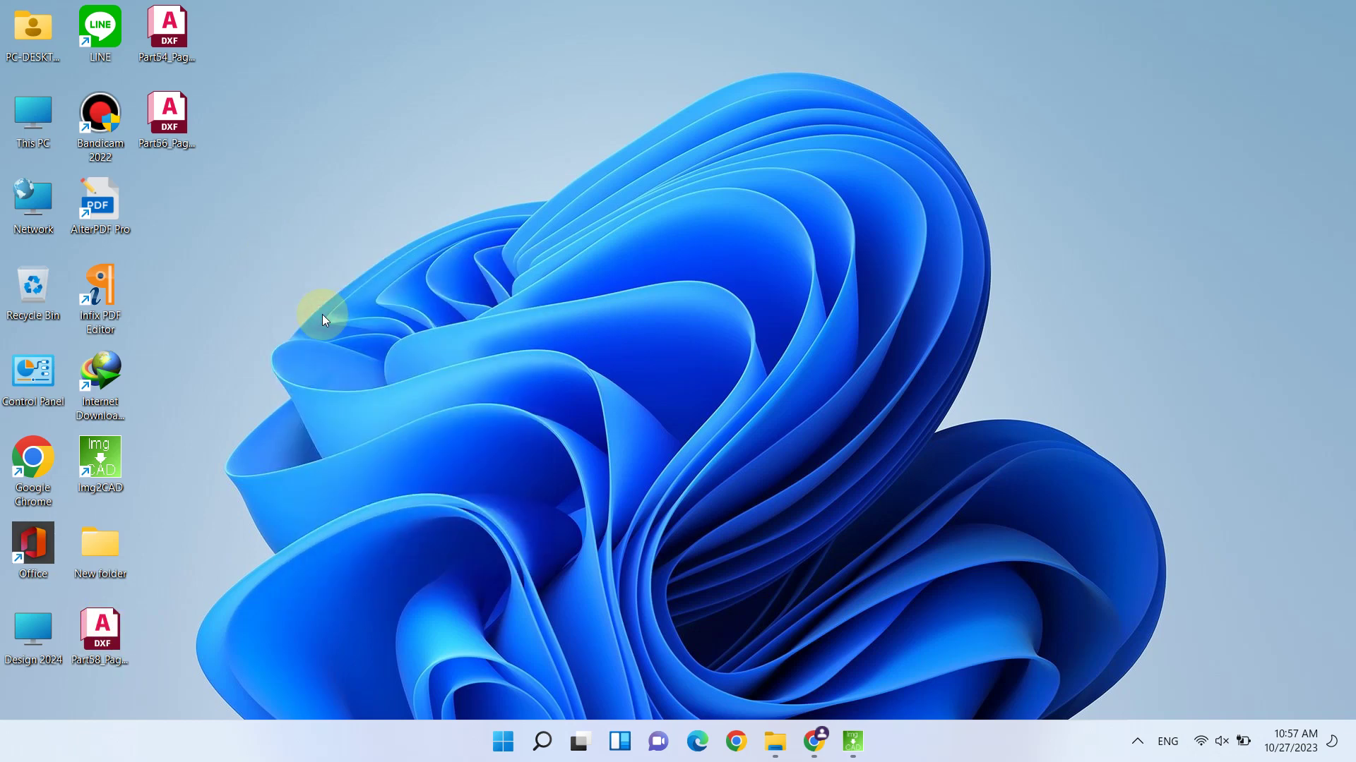
# Open Part58_Page_1 DXF read-only in AutoCAD and zoom out to the full sheet
pyautogui.doubleClick(104, 629)
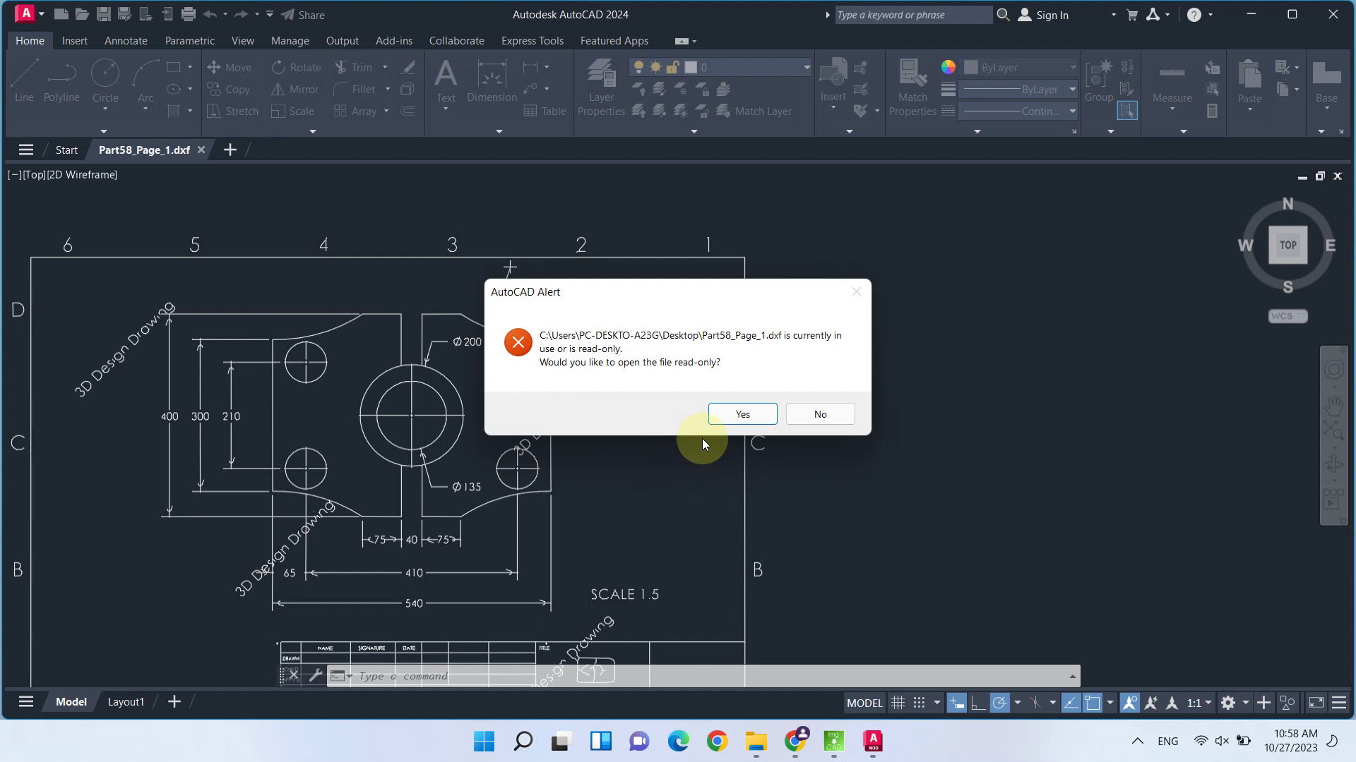
pyautogui.click(739, 418)
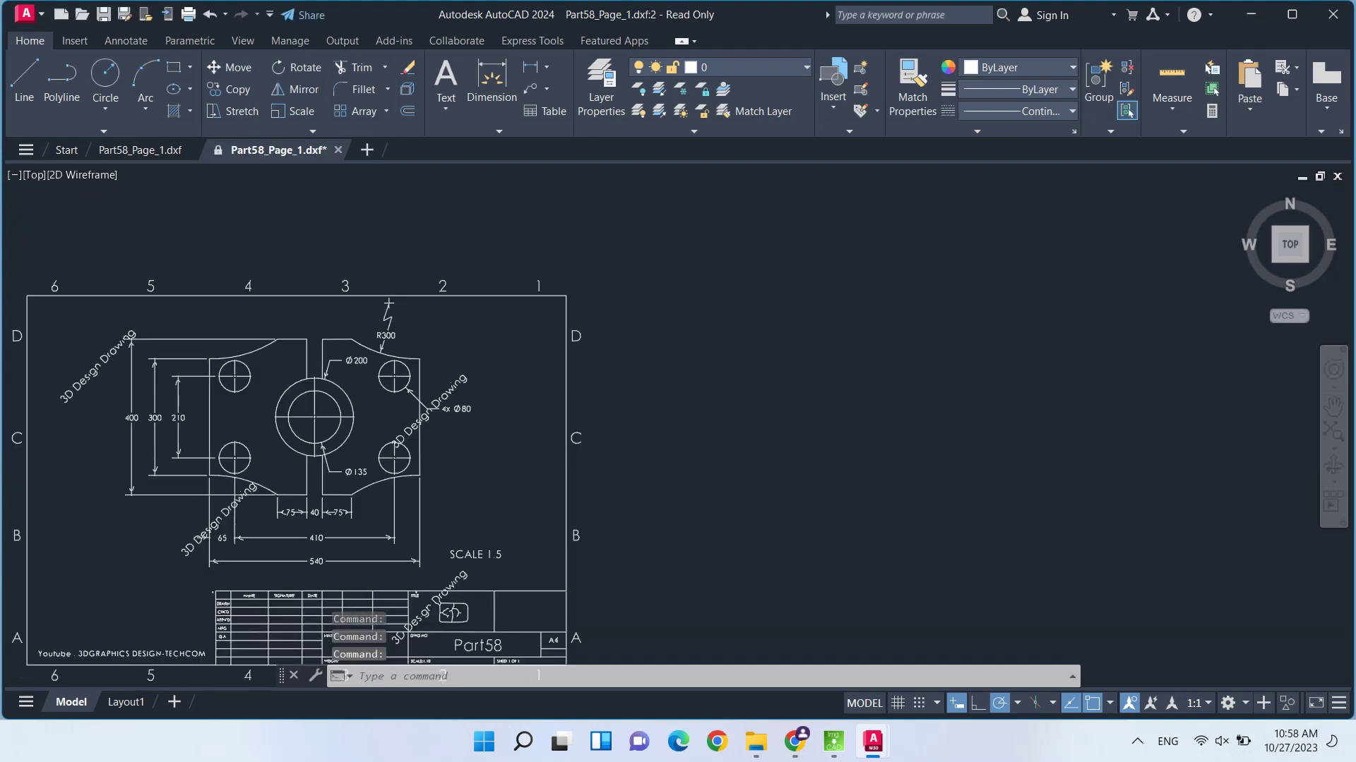
pyautogui.scroll(-4, 771, 419)
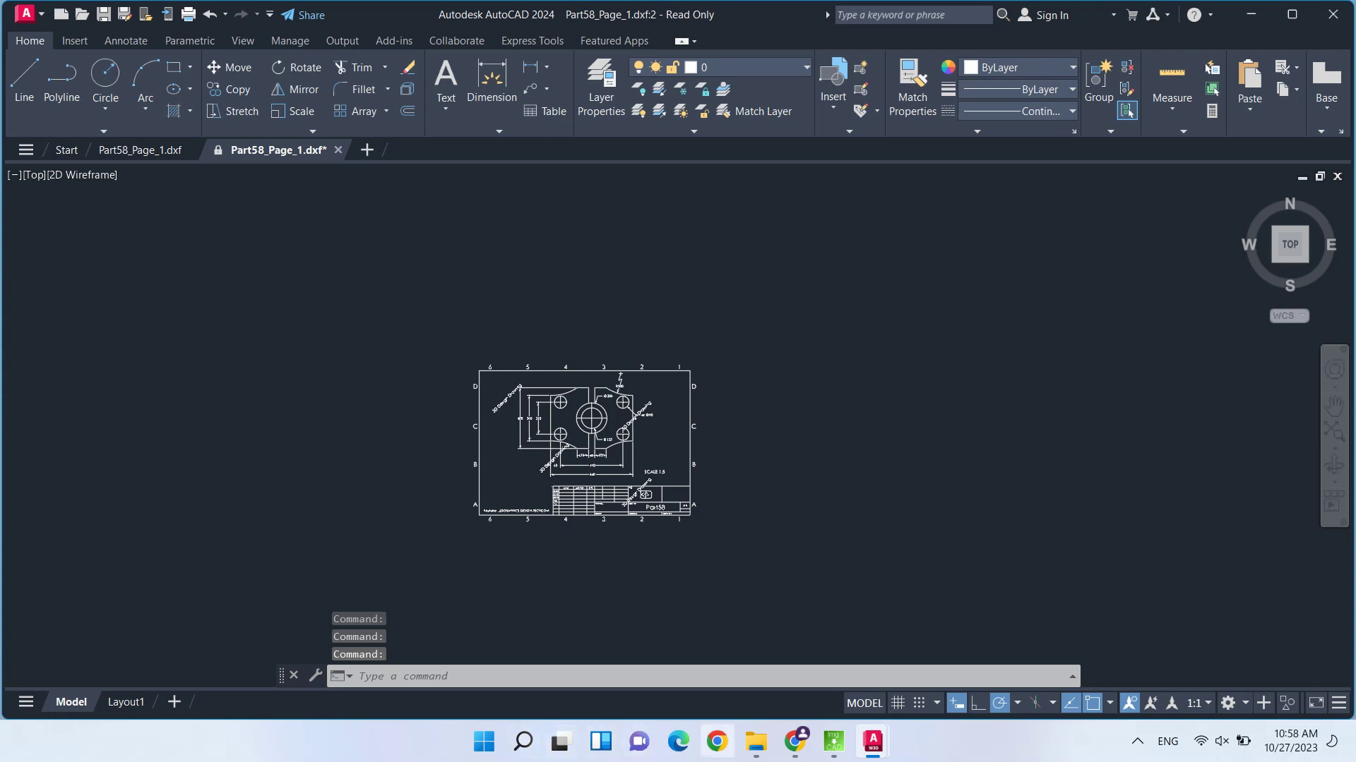
# Window-select all entities, zoom extents to fit Part58, then clear the selection
pyautogui.click(660, 344)
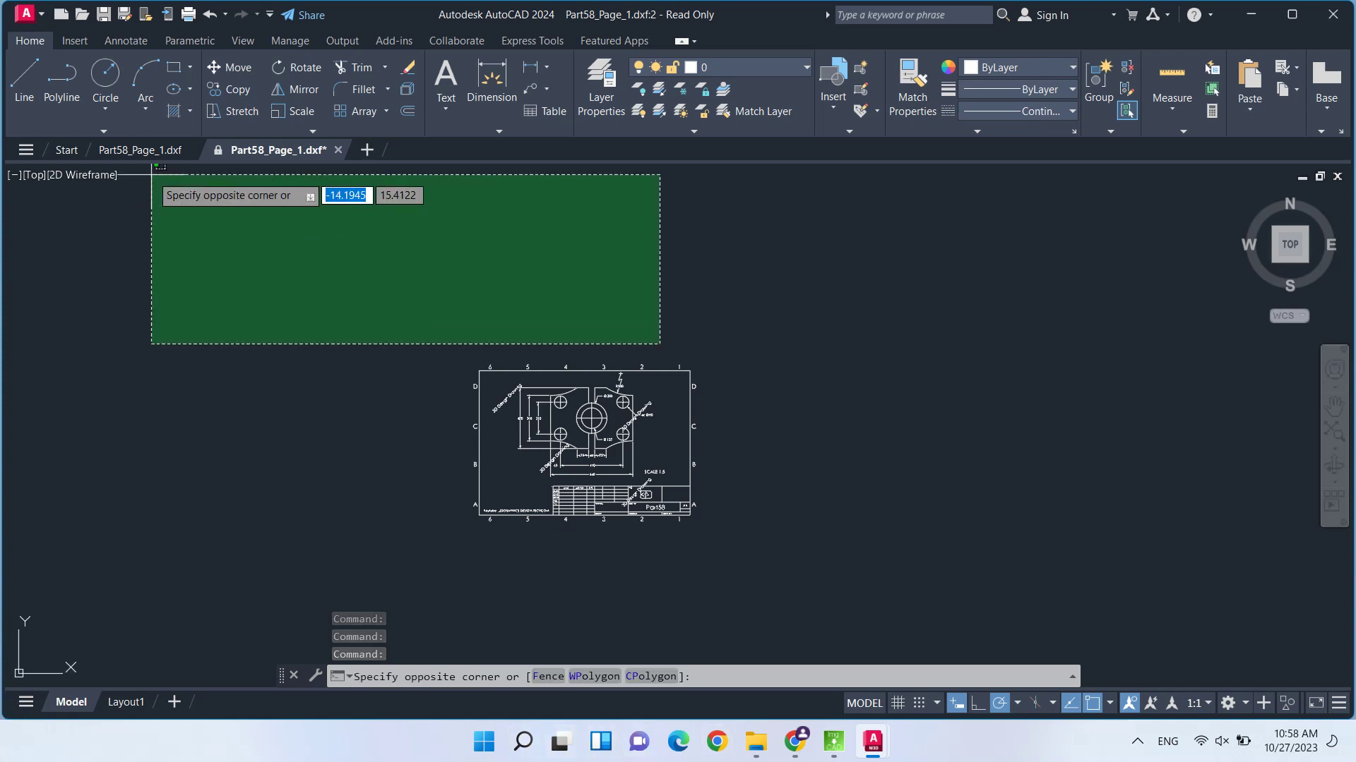
pyautogui.click(554, 444)
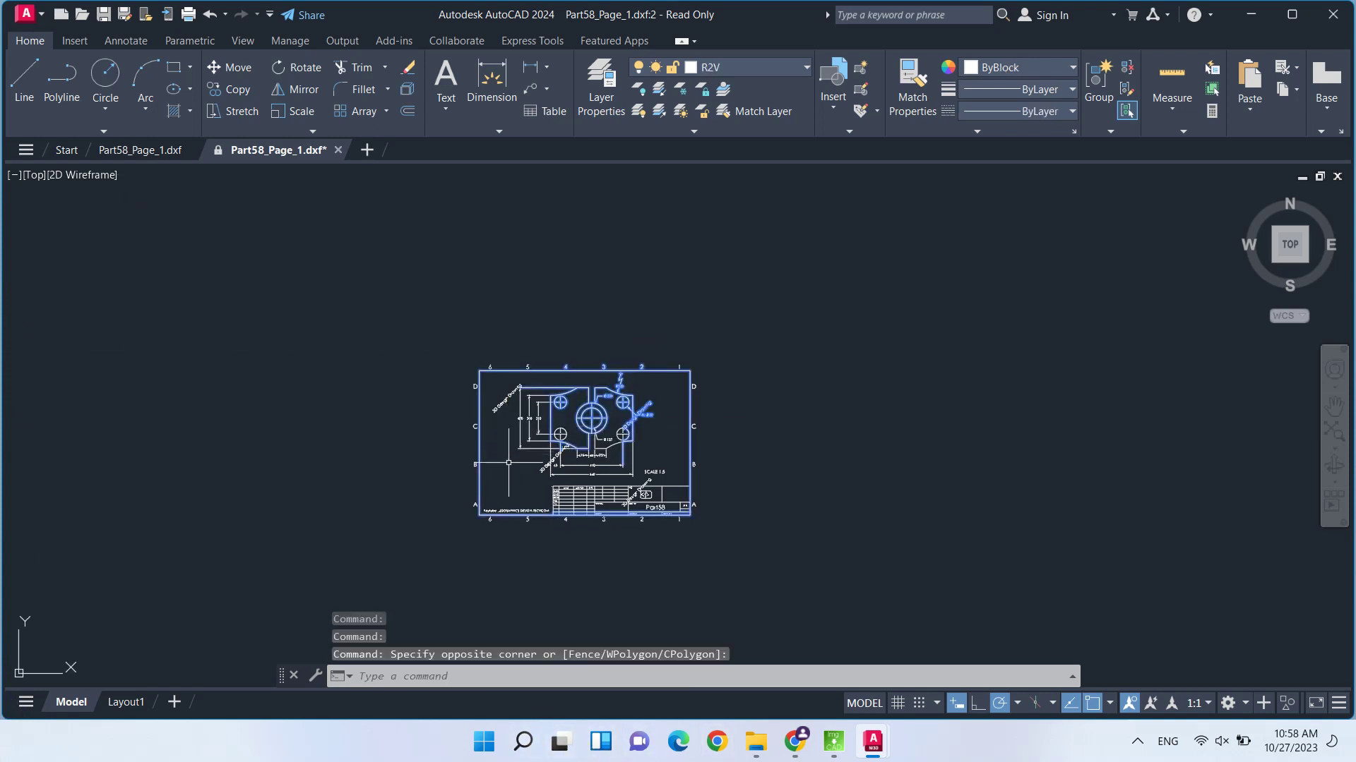
pyautogui.middleClick(509, 462)
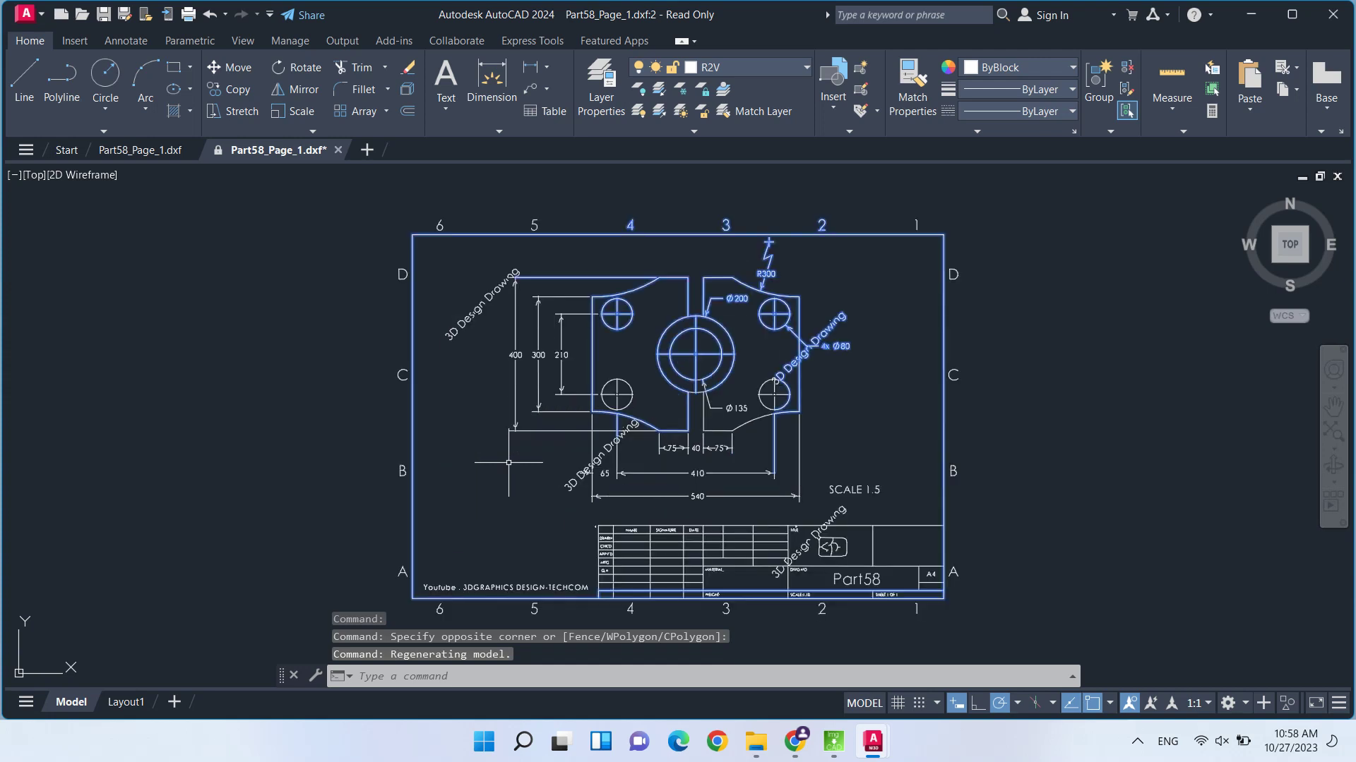
pyautogui.press('Escape')
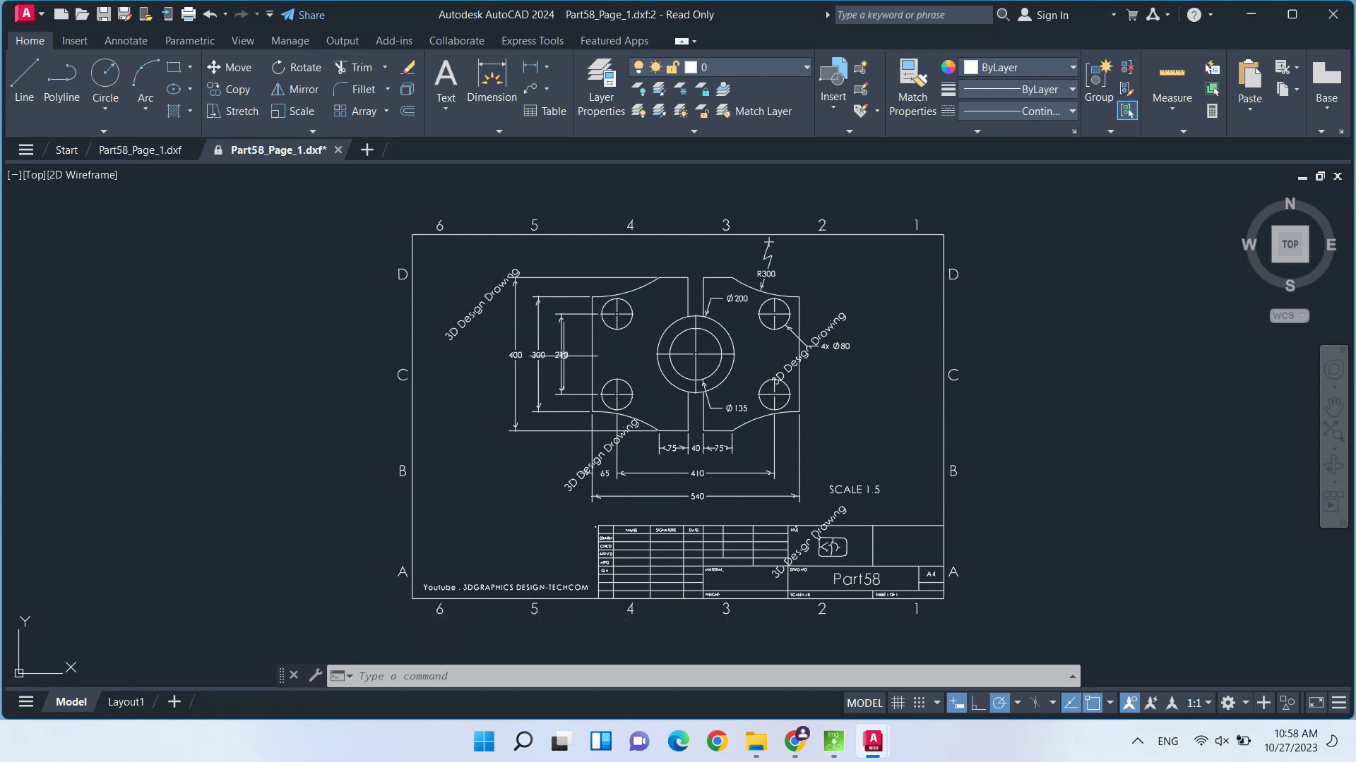
# Select the converted 210 dimension text and zoom in to inspect it
pyautogui.click(569, 358)
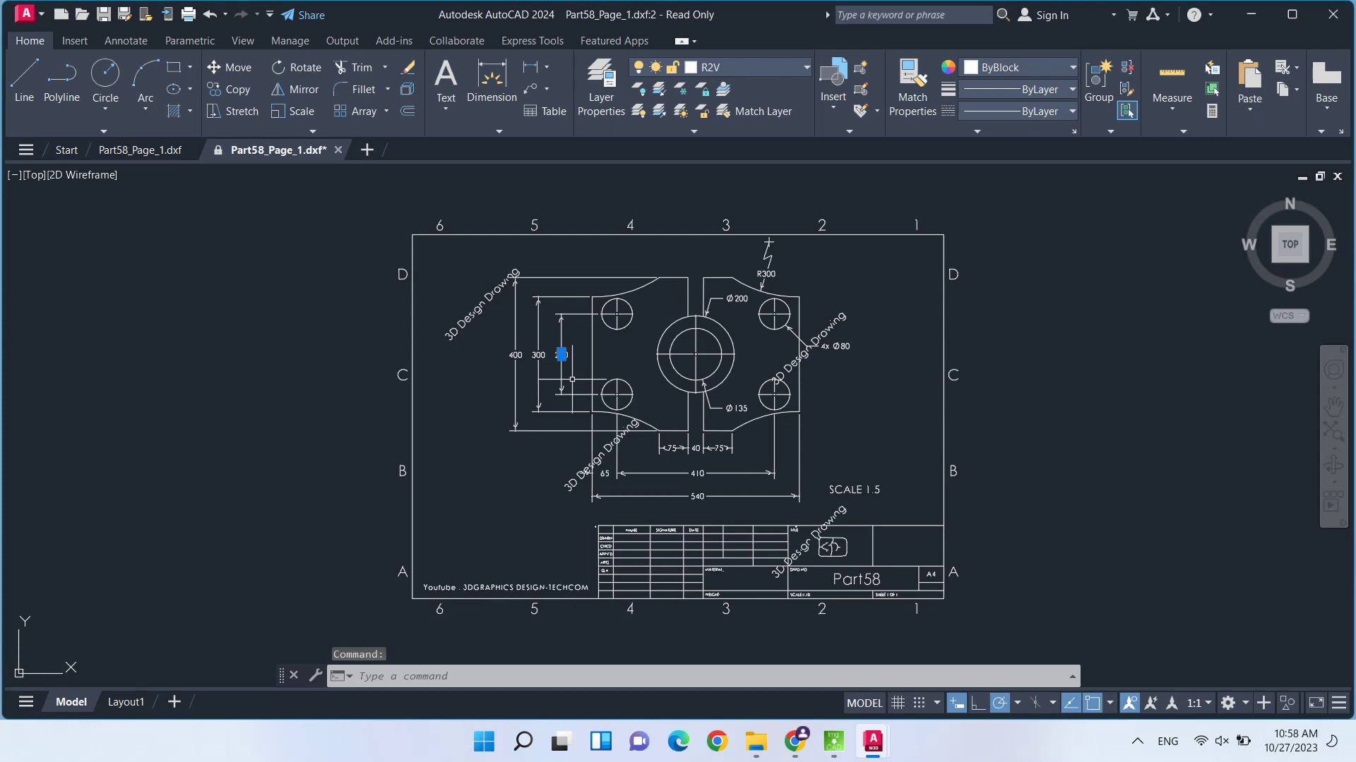
pyautogui.click(574, 372)
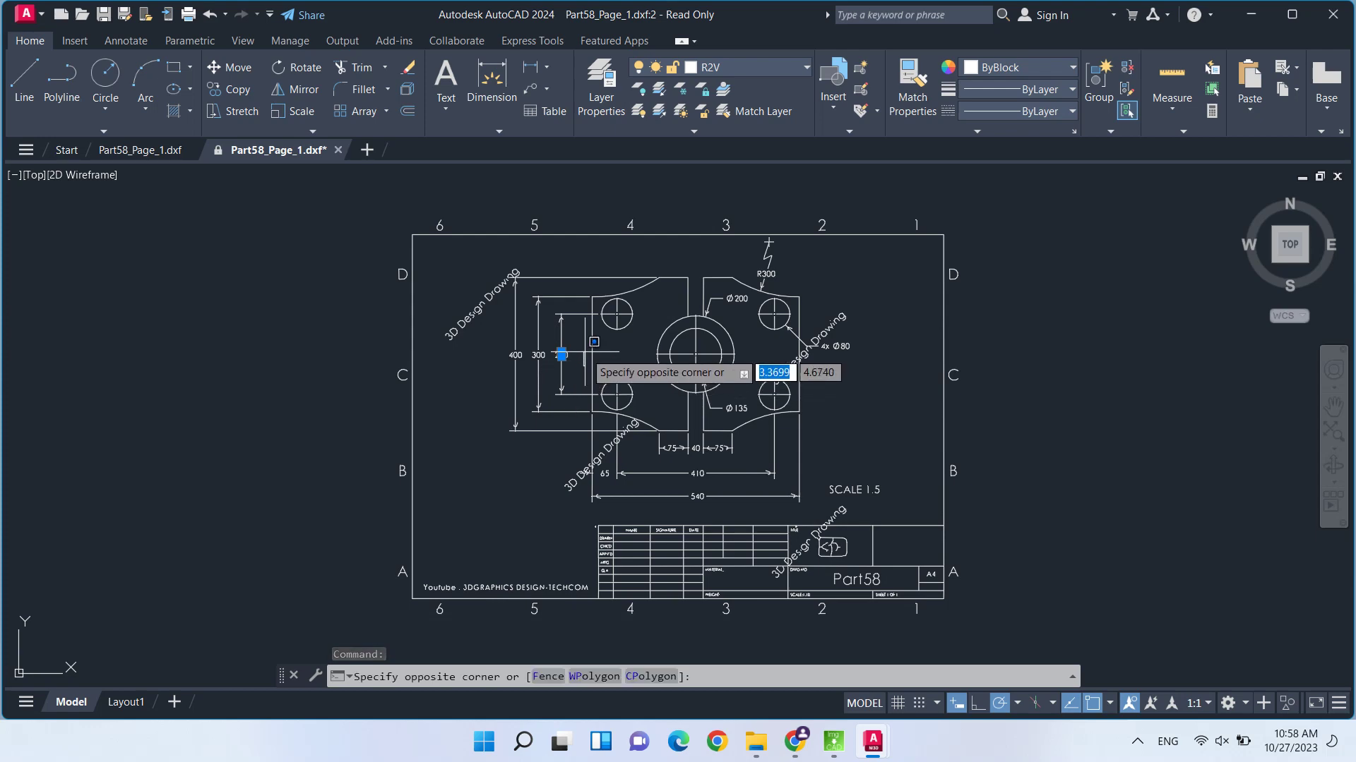
pyautogui.scroll(2, 584, 351)
pyautogui.scroll(2, 584, 352)
pyautogui.scroll(4, 585, 352)
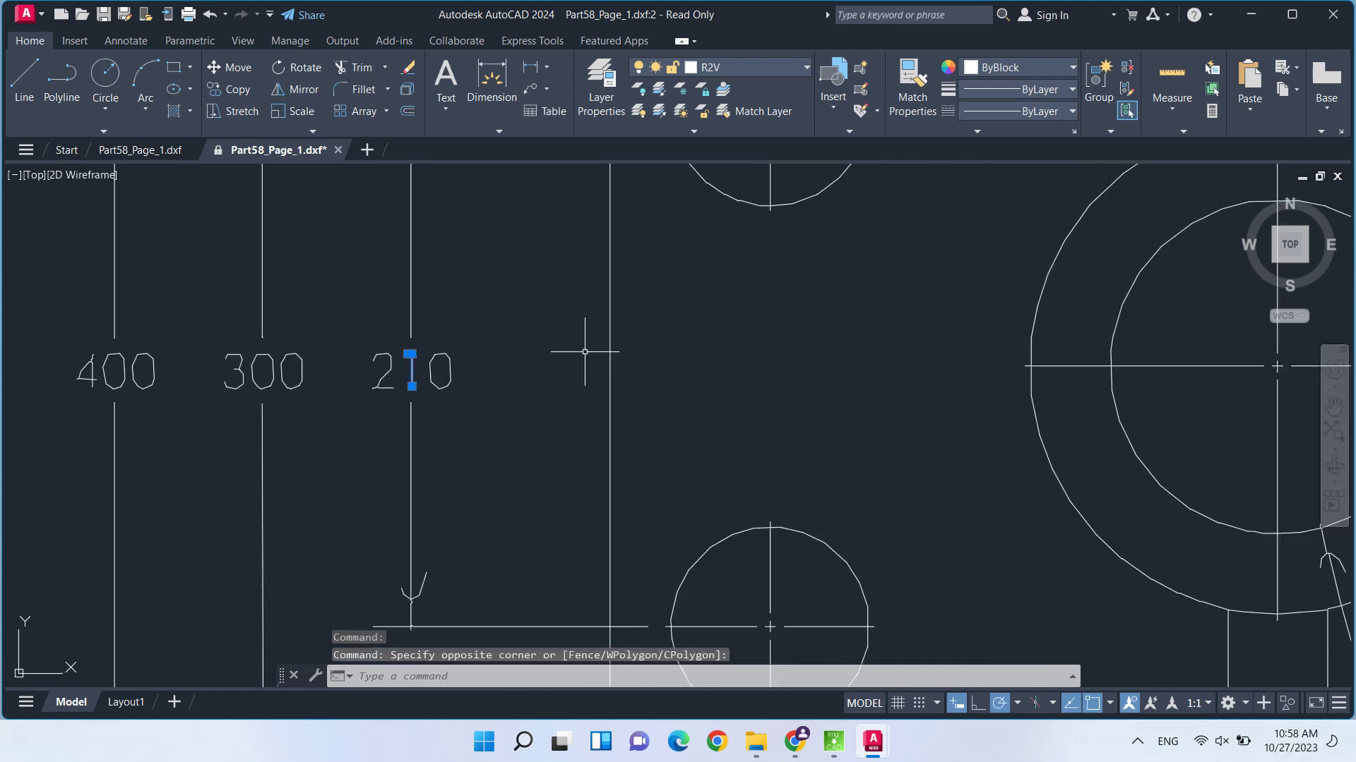
pyautogui.scroll(-10, 584, 352)
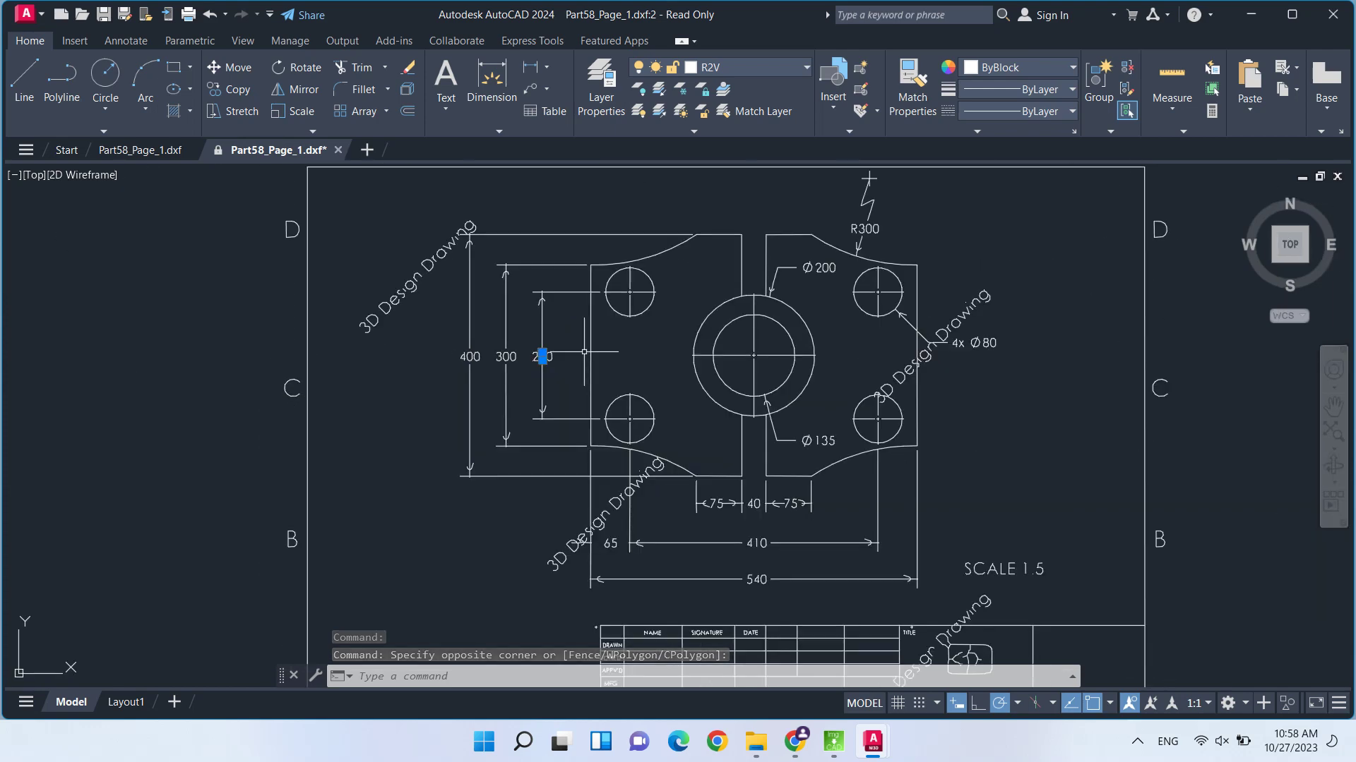
# Open Part54_Page_1.dxf and Part56_Page_1.dxf from the Desktop, filtering by DXF type
pyautogui.click(82, 19)
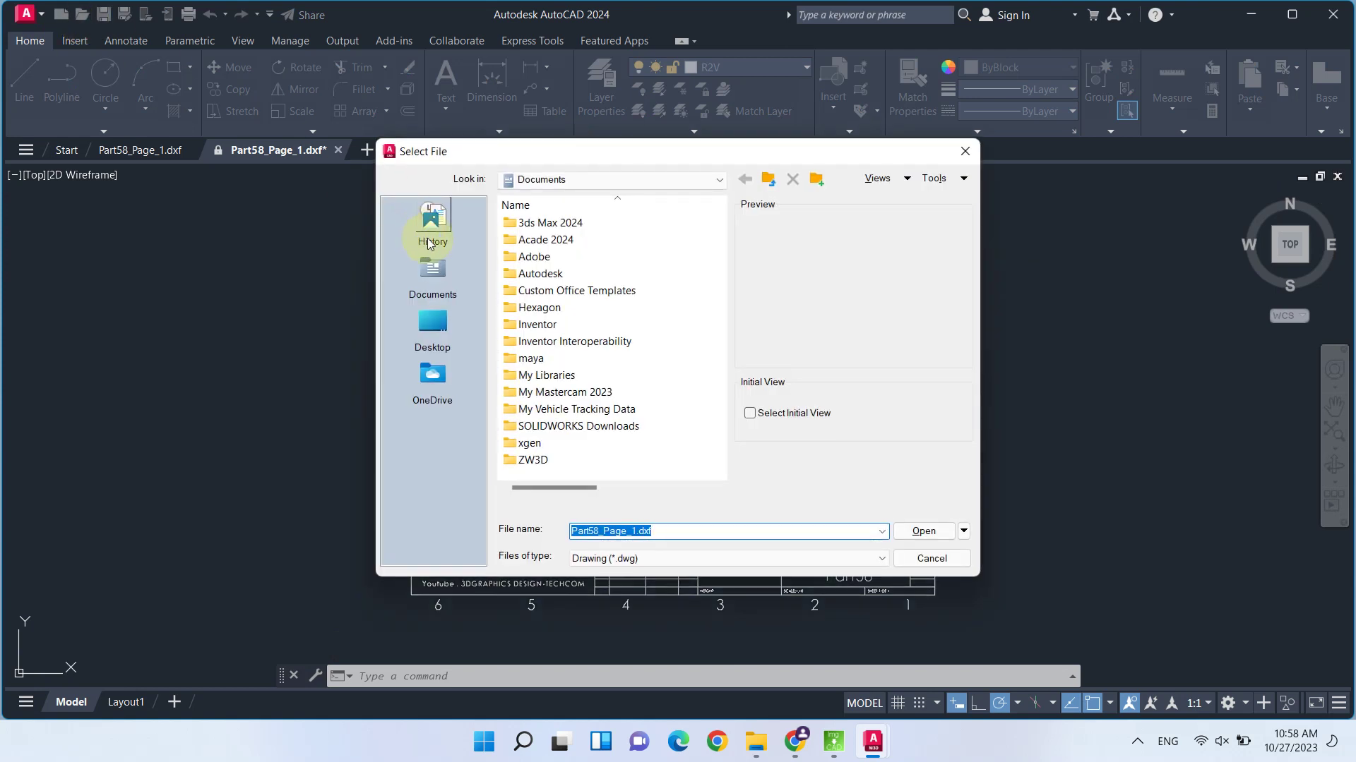
pyautogui.click(456, 327)
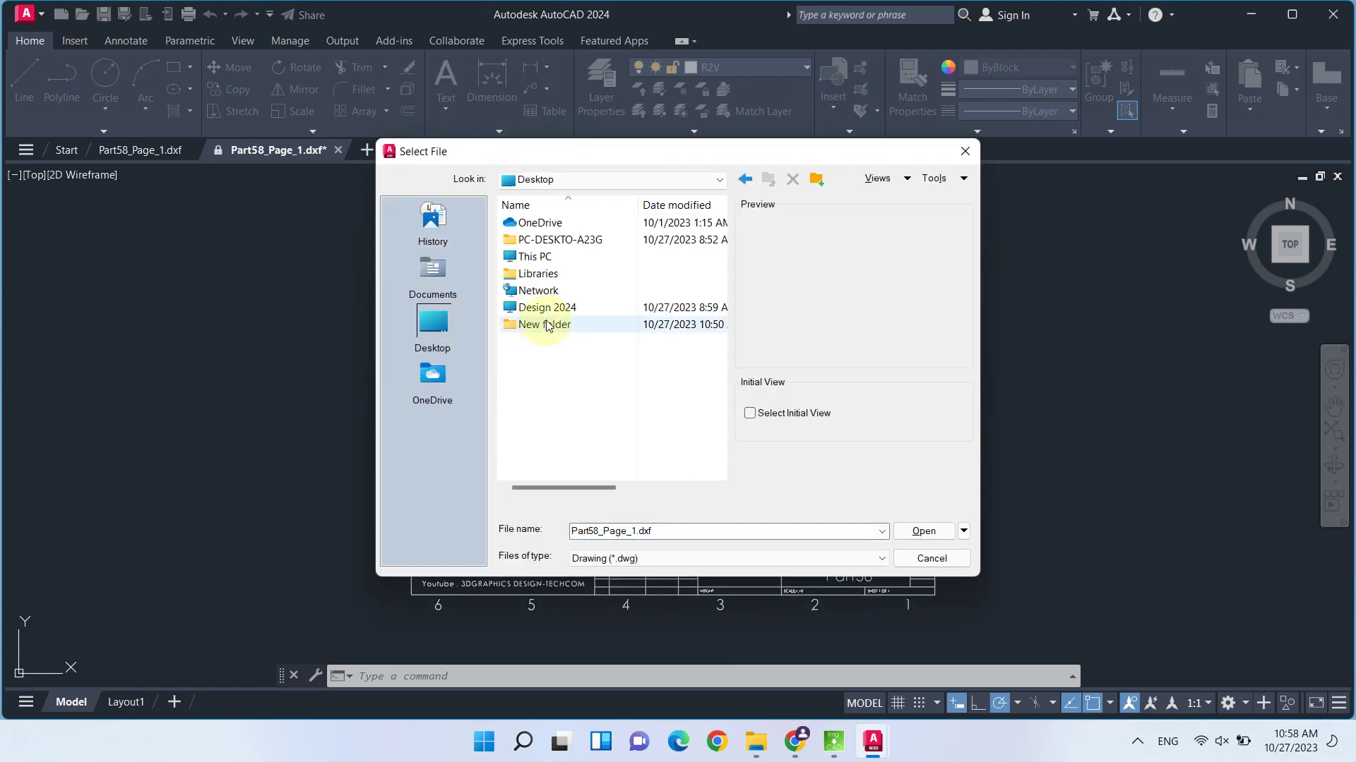
pyautogui.click(867, 553)
pyautogui.click(839, 591)
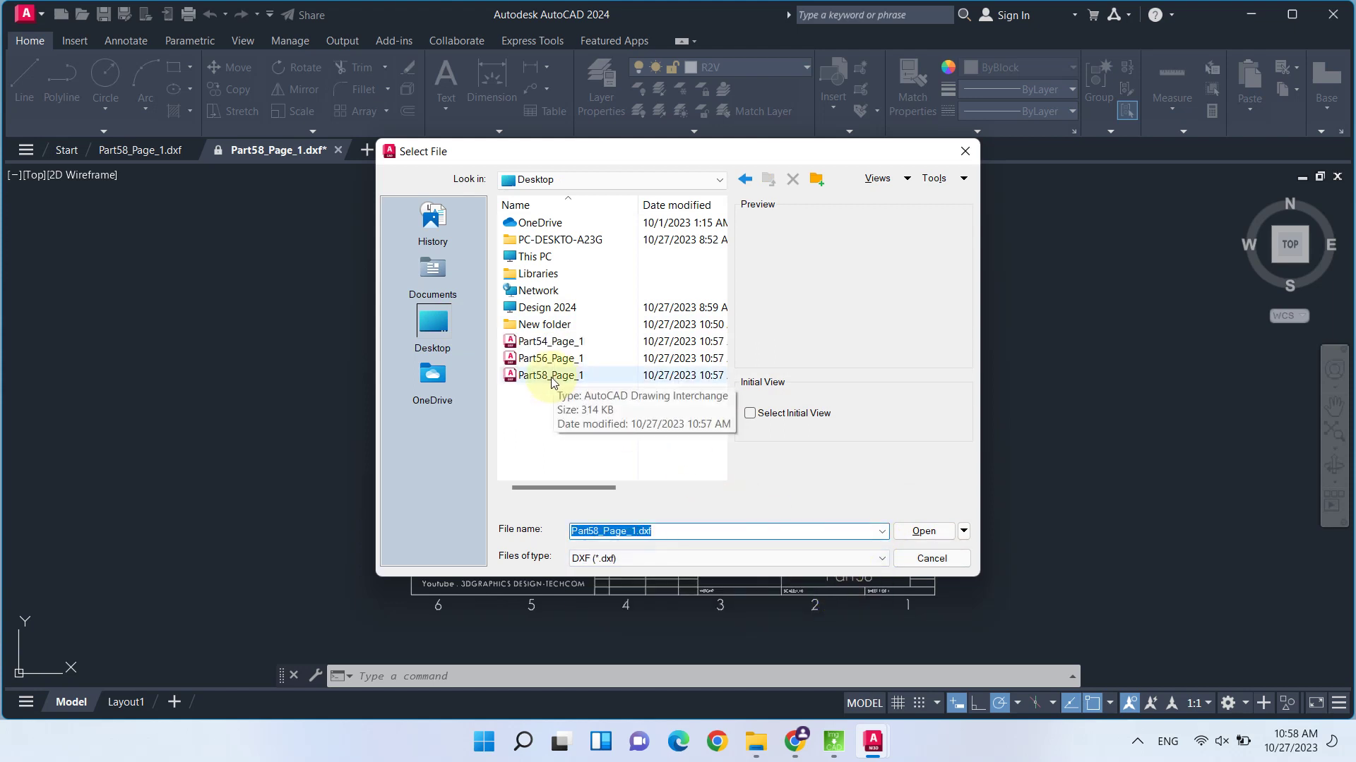
pyautogui.click(551, 359)
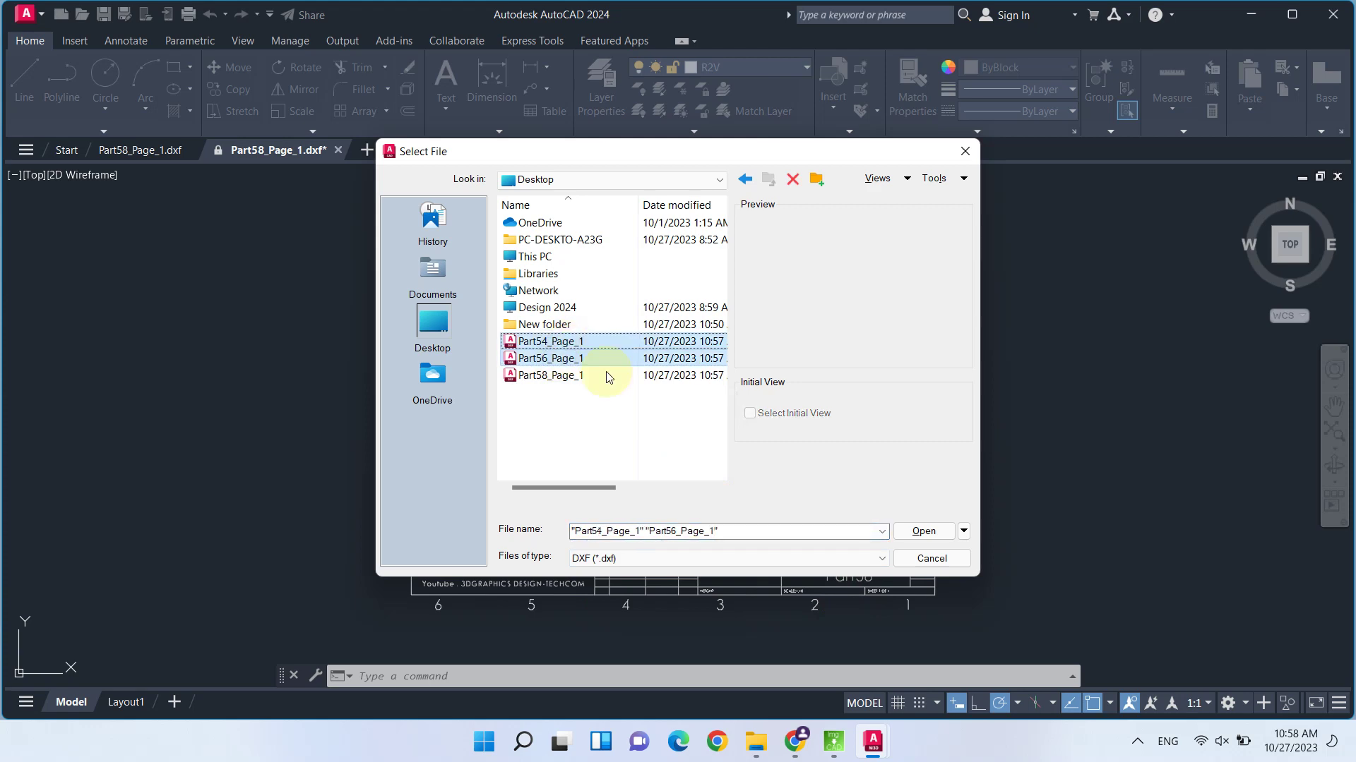
pyautogui.click(917, 534)
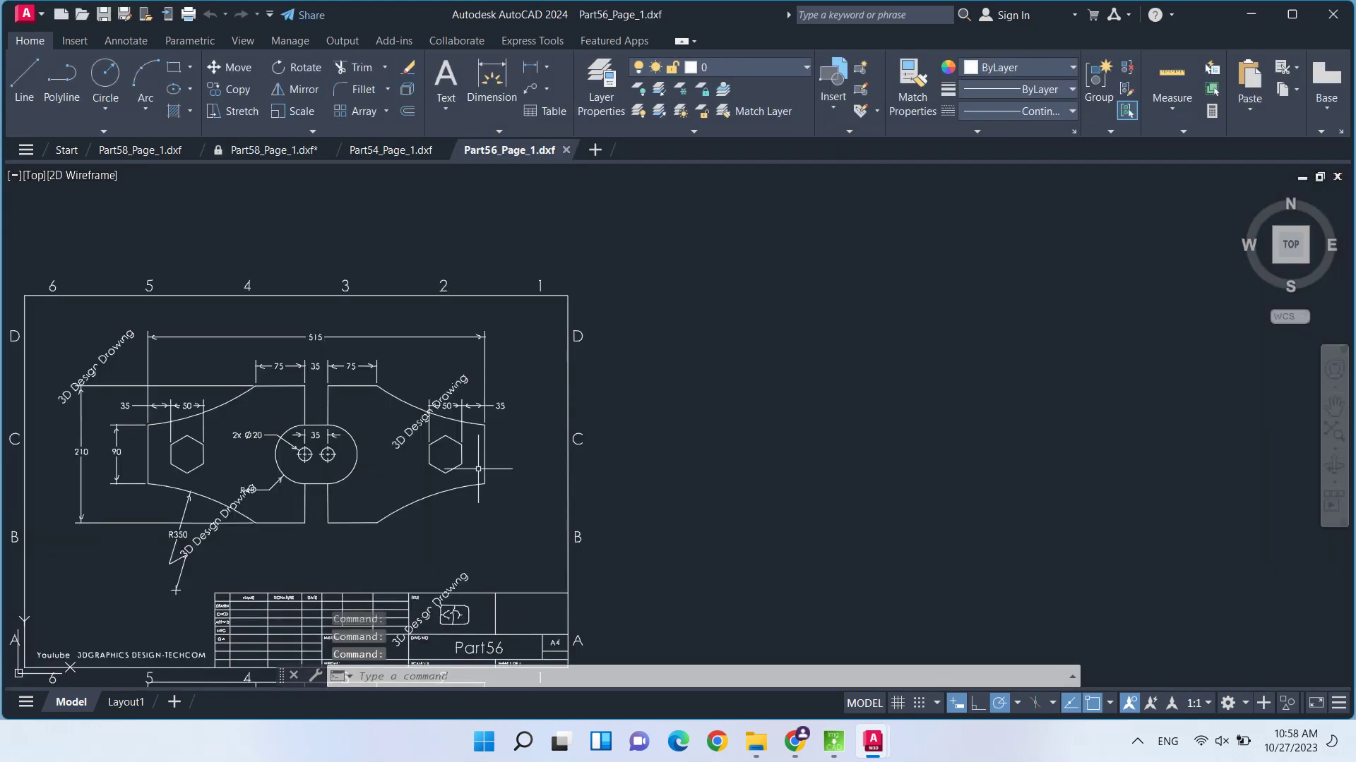
pyautogui.scroll(-4, 220, 468)
pyautogui.scroll(4, 109, 485)
pyautogui.scroll(1, 303, 507)
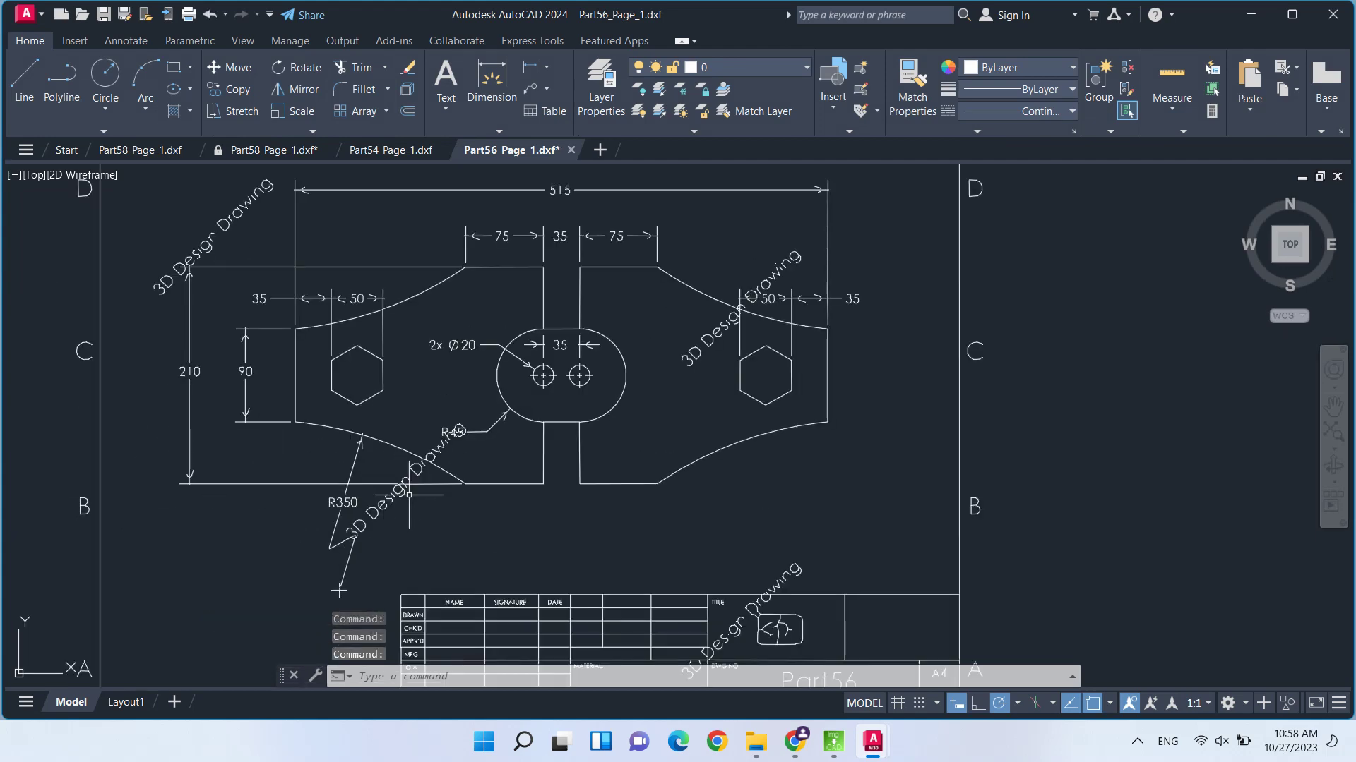
# Open the original Part56_Page_1 JPEG in Photos and switch between it and AutoCAD's Part56 drawing
pyautogui.click(757, 740)
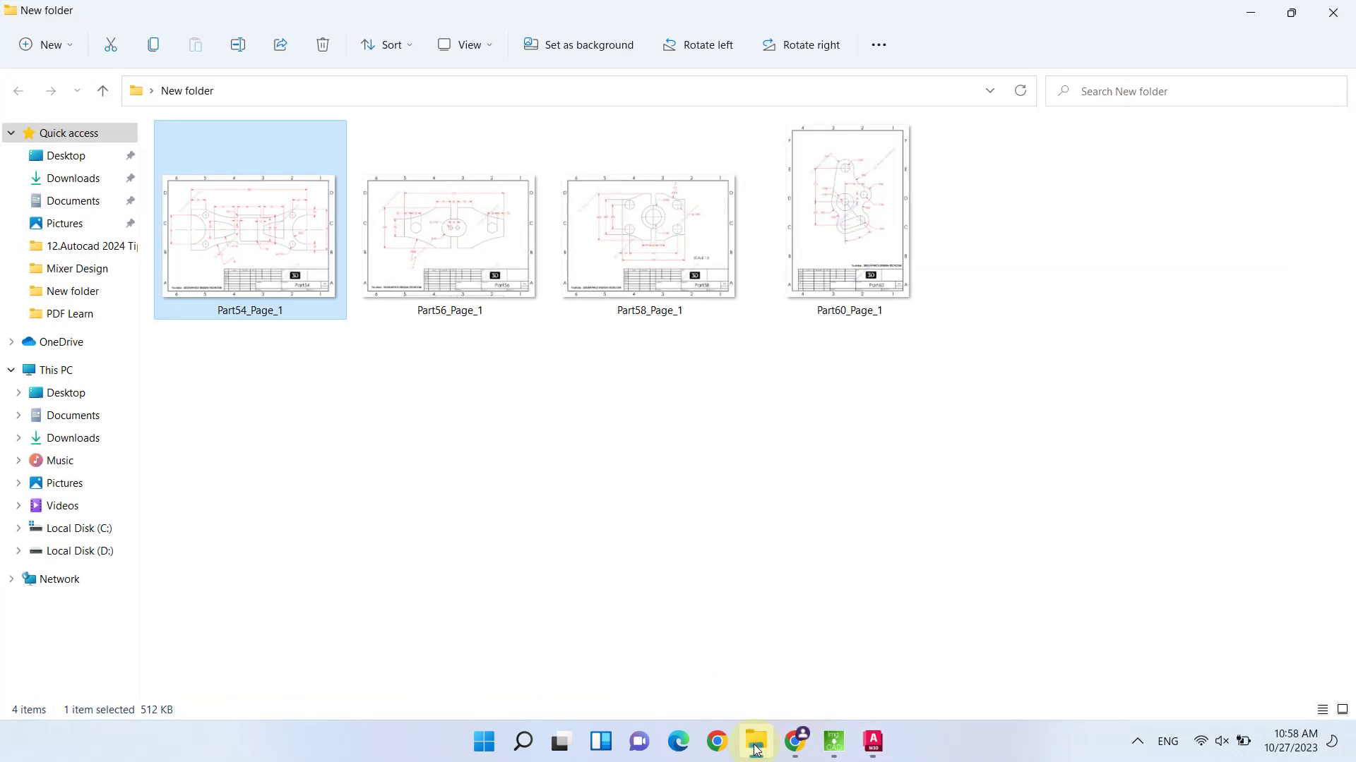
pyautogui.doubleClick(484, 254)
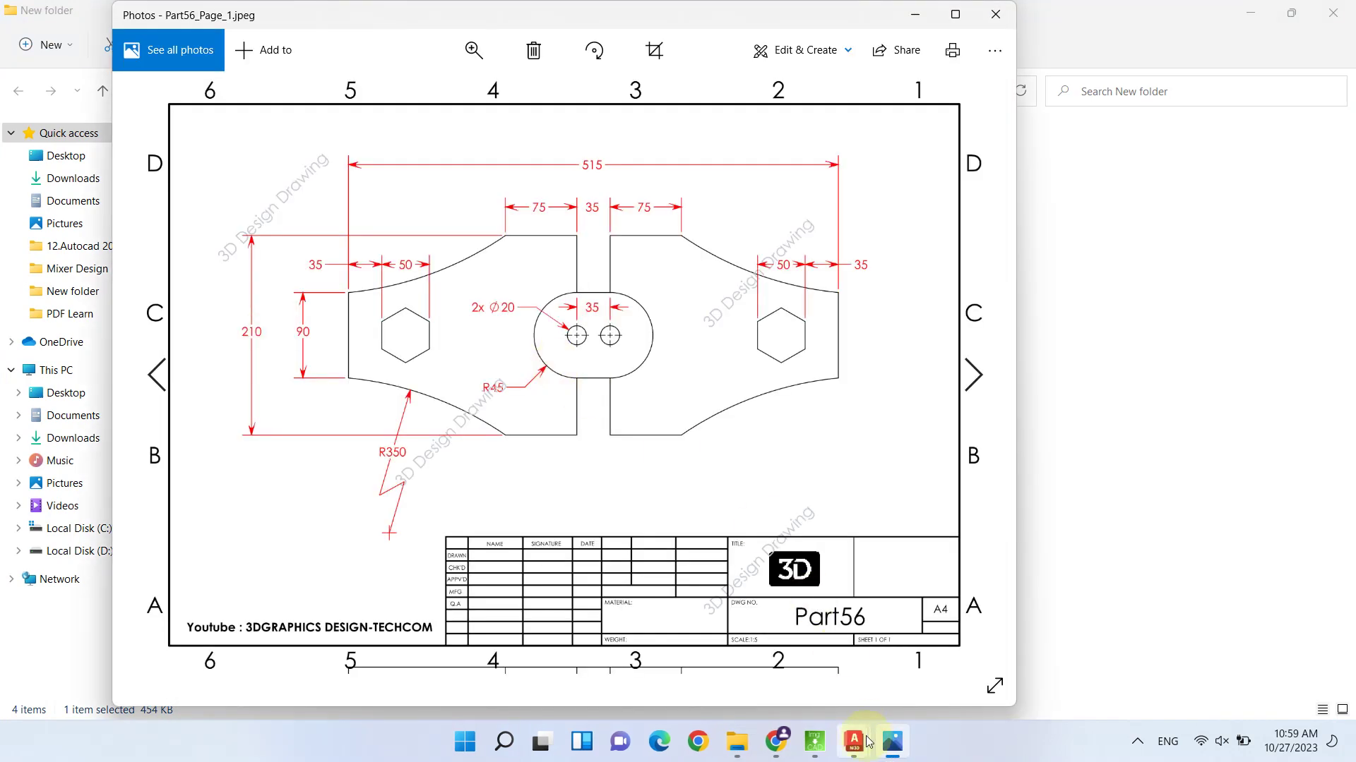
pyautogui.click(854, 741)
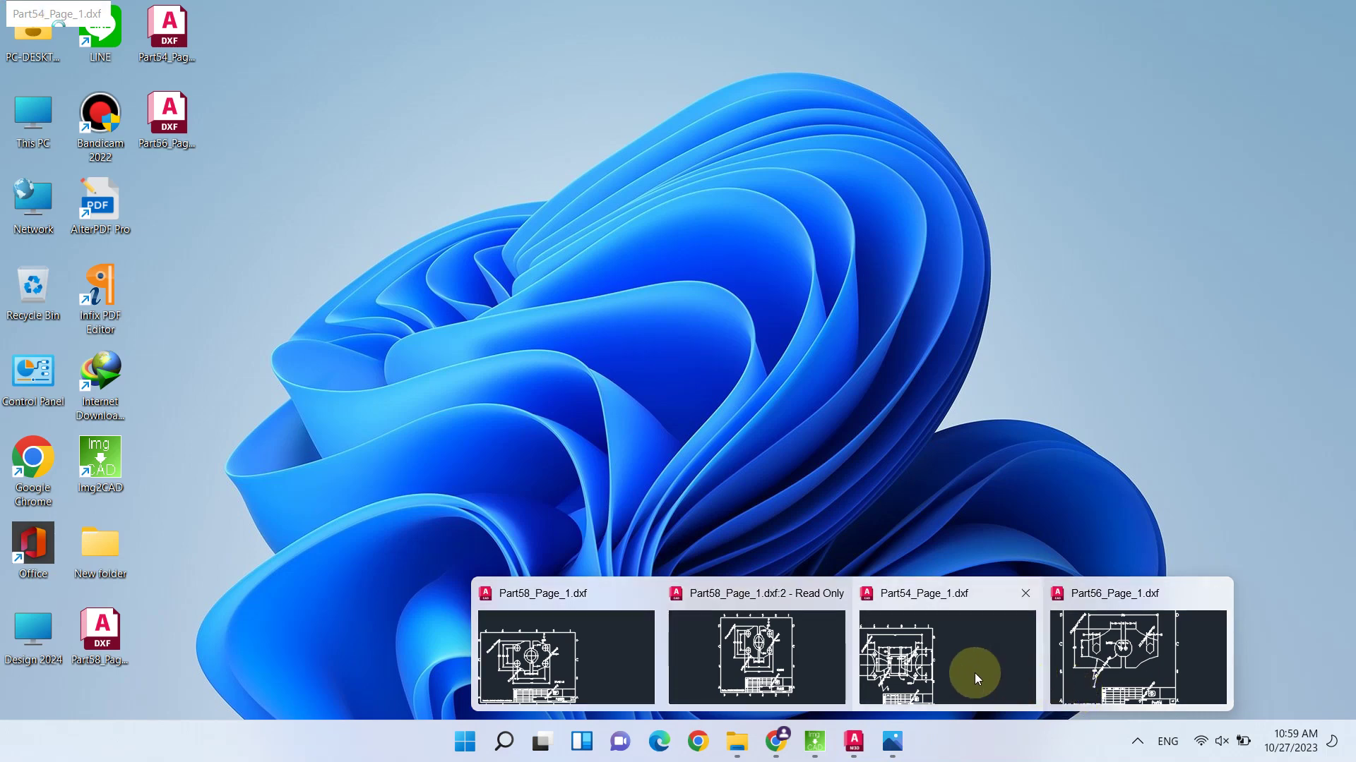
pyautogui.click(1087, 636)
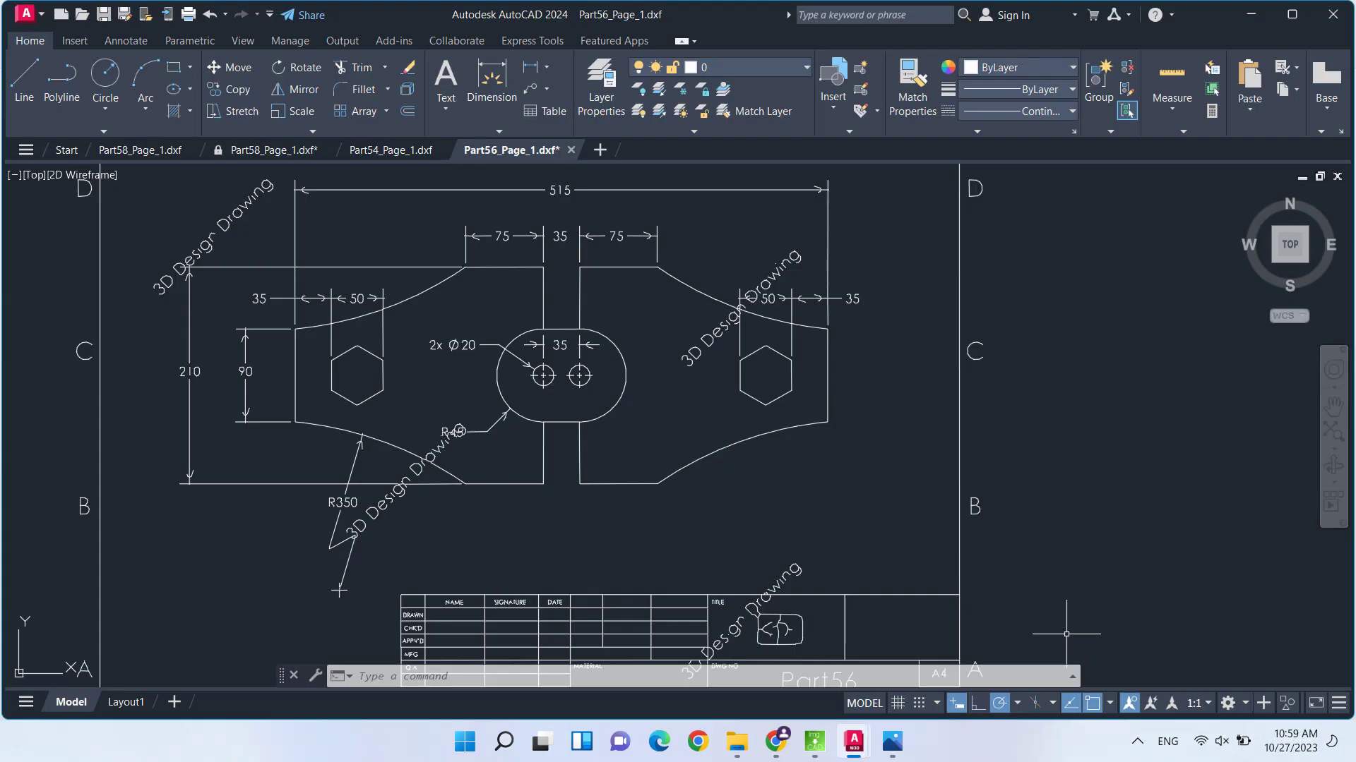
pyautogui.click(897, 740)
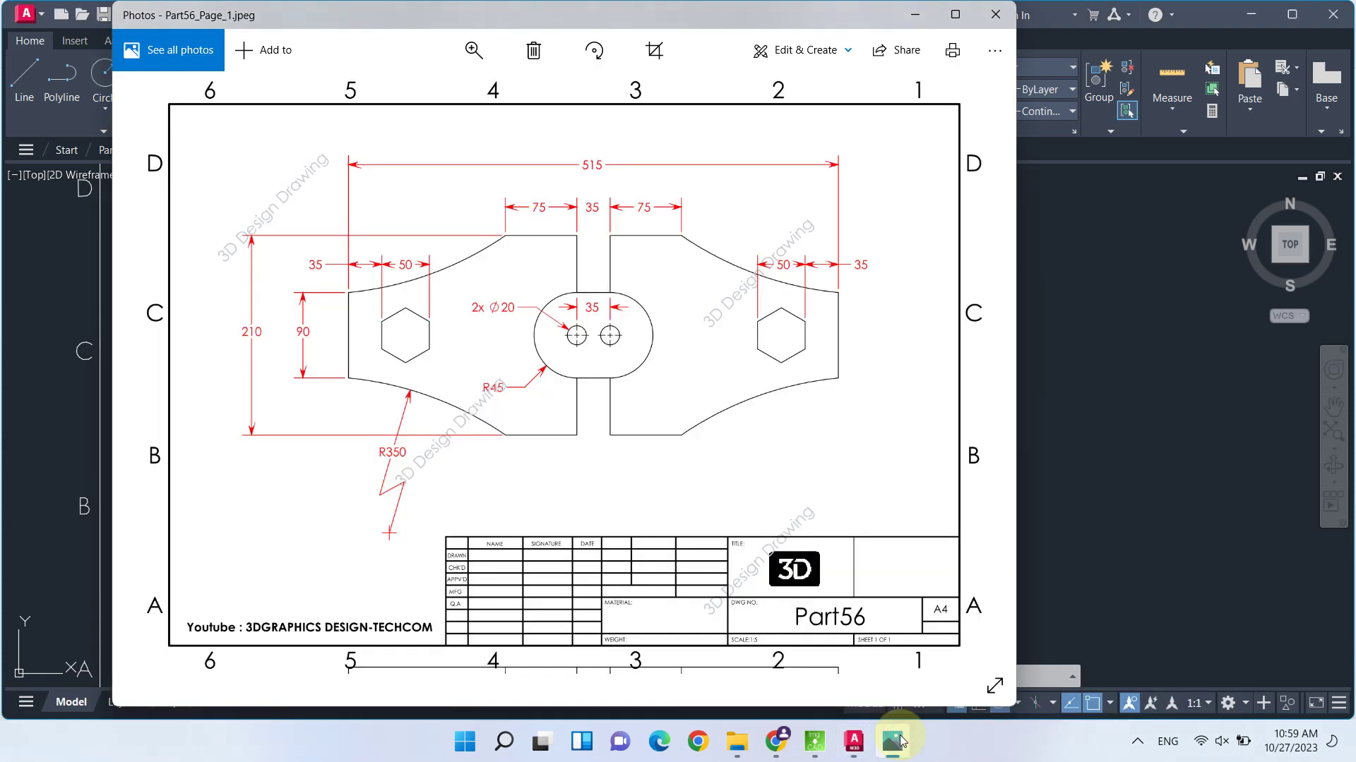
pyautogui.click(893, 740)
pyautogui.click(893, 740)
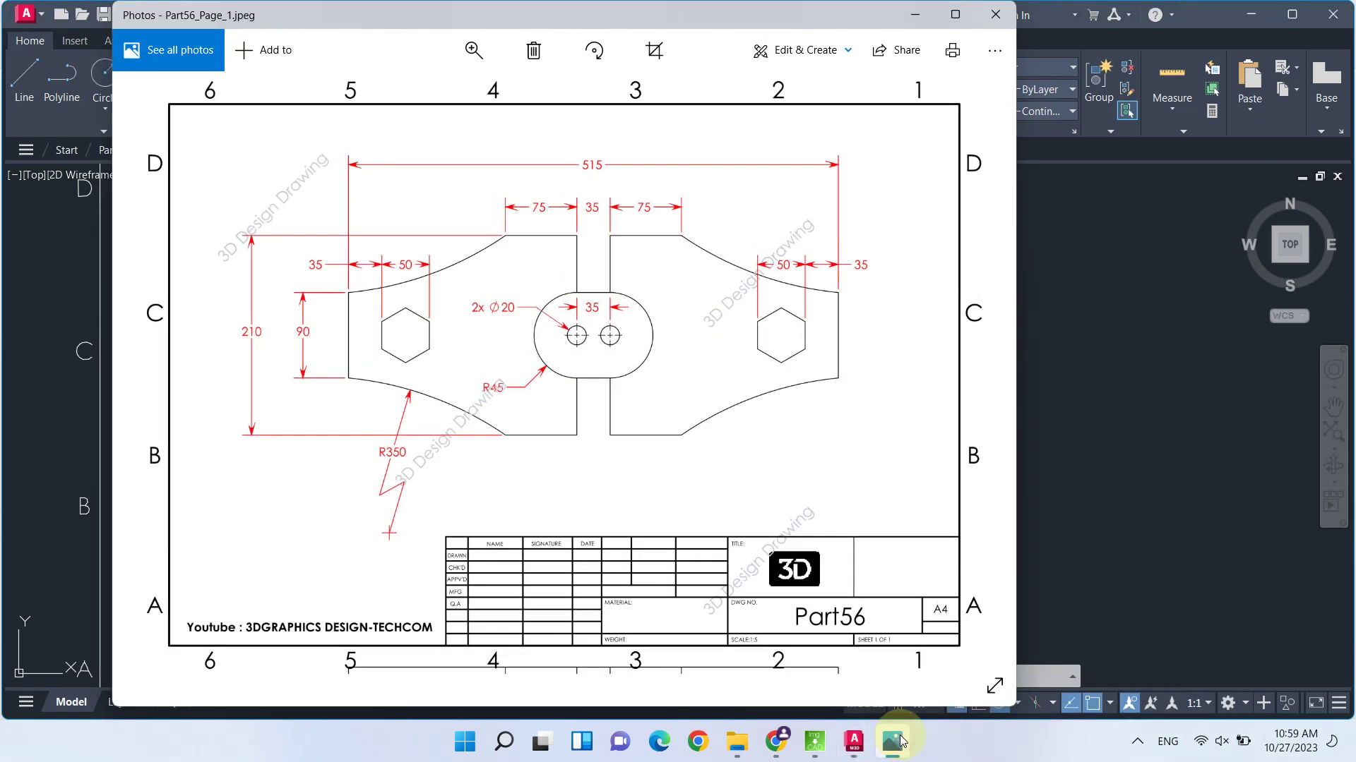
pyautogui.click(900, 742)
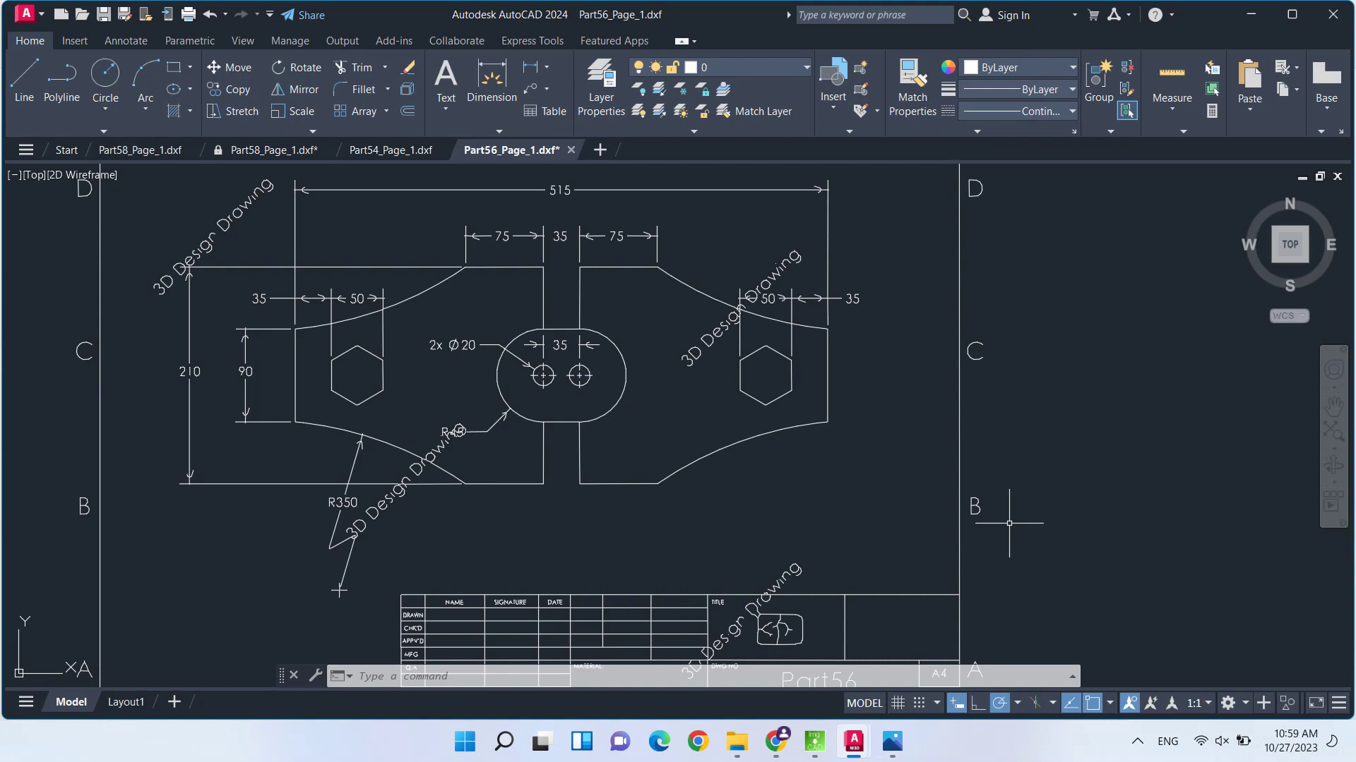